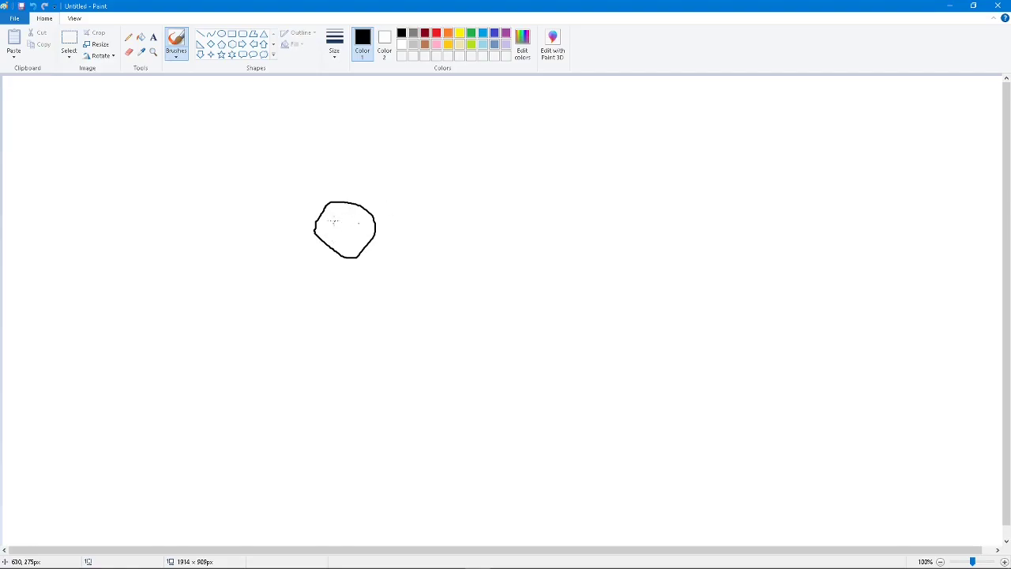
Step: Erase the stray mark from the eye area inside the freehand head outline
left_click_drag(334, 224, 343, 237)
left_click(129, 52)
left_click_drag(346, 236, 341, 231)
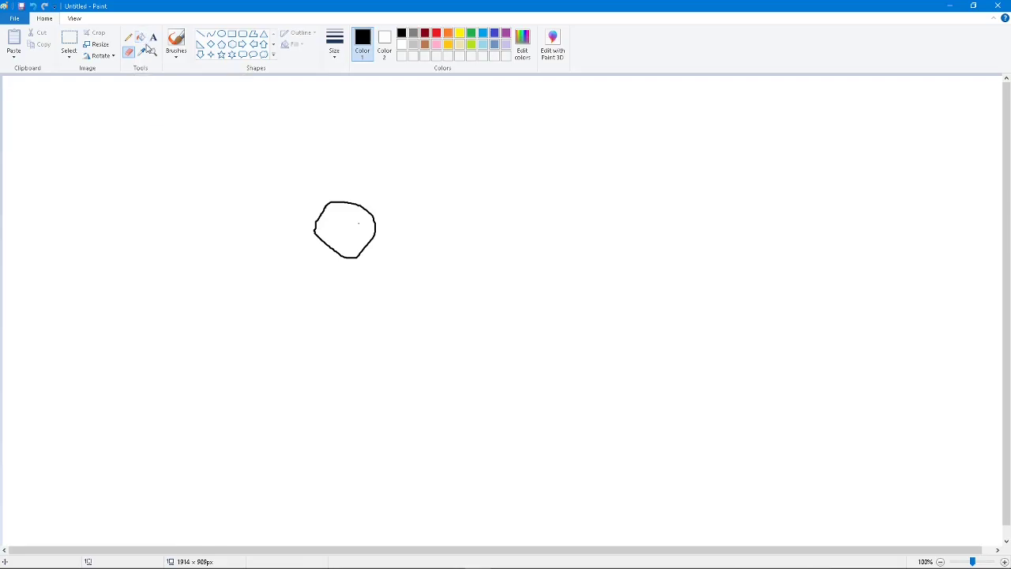
left_click(155, 56)
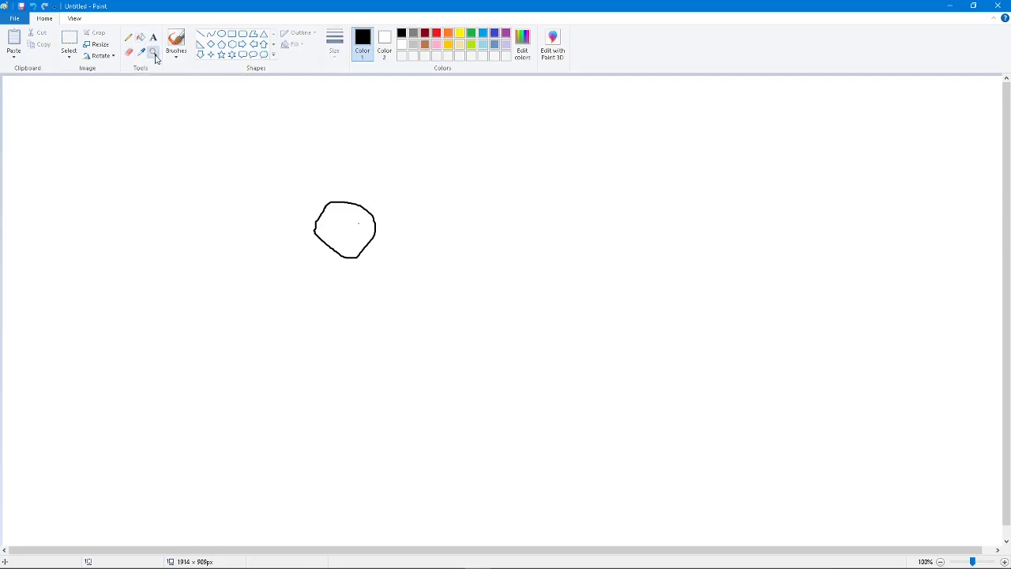
Step: Draw an oval left eye about 34 px wide inside the head outline, with a small flat ellipse as its pupil
left_click(222, 33)
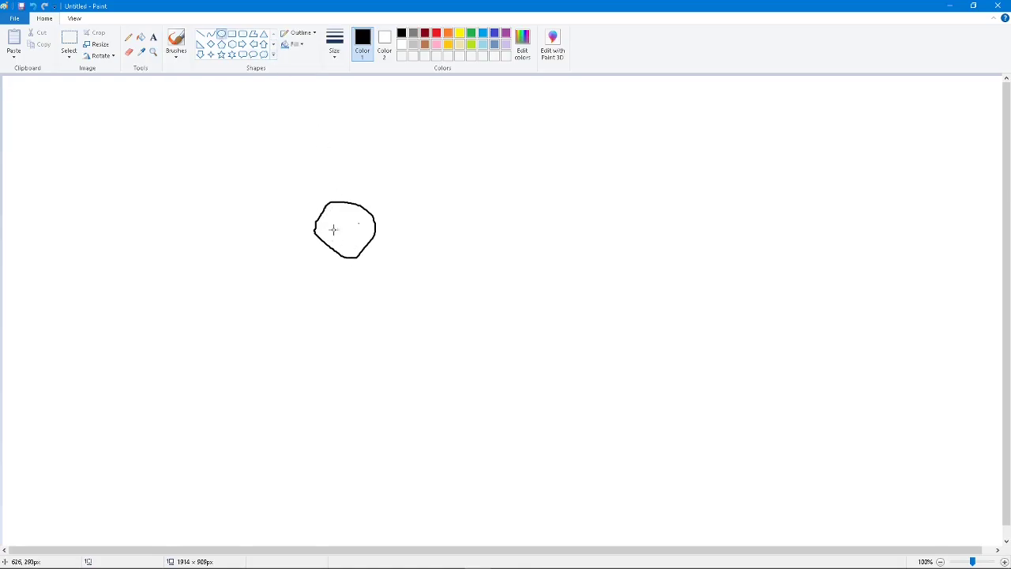
mouse_move(333, 222)
left_mouse_down()
mouse_move(355, 234)
mouse_move(353, 218)
left_mouse_up()
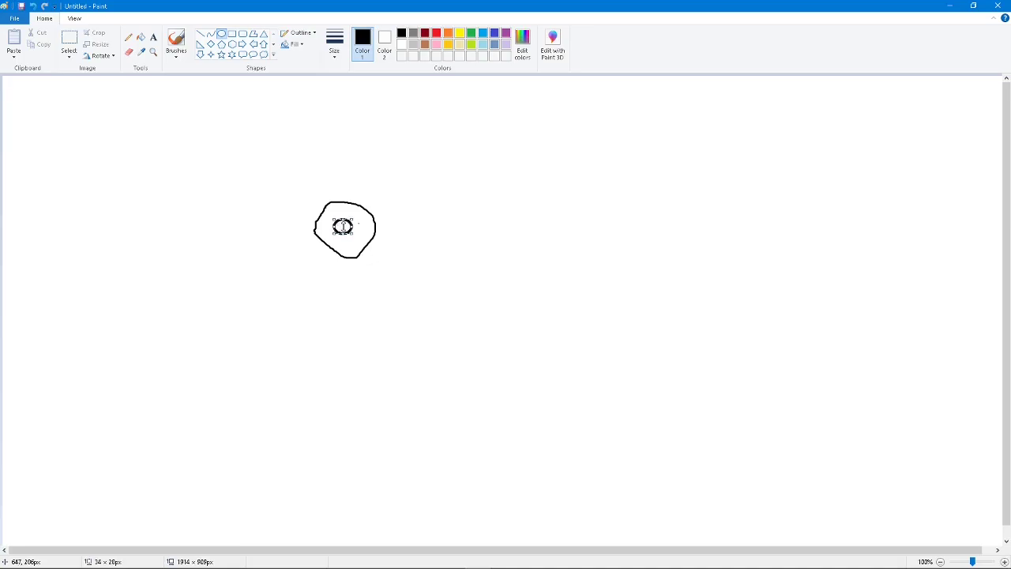
left_click(386, 244)
left_click_drag(343, 226, 336, 227)
left_click(358, 204)
left_click(349, 224)
Step: Draw an oval right eye against the edge of the head outline, with a small ellipse as its pupil
mouse_move(358, 222)
left_mouse_down()
mouse_move(375, 235)
mouse_move(372, 228)
left_mouse_up()
left_click(411, 235)
left_click_drag(367, 228, 368, 229)
left_click(450, 249)
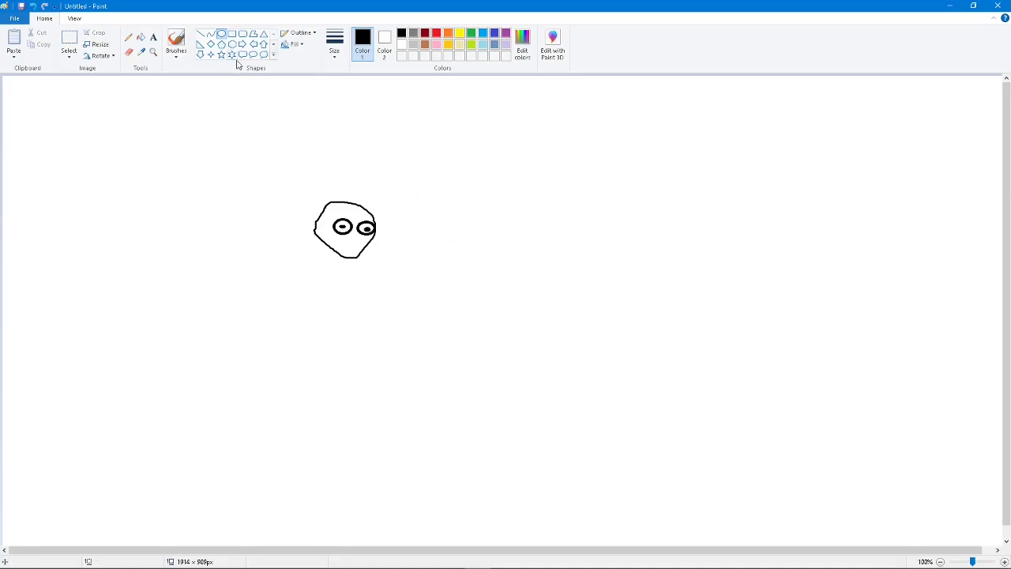
Step: Draw a short, thin vertical ellipse above and right of the head, and delete the two horizontal ellipses tried across it
left_click_drag(428, 88, 428, 120)
left_click(456, 115)
left_click_drag(400, 101, 456, 106)
right_click(431, 98)
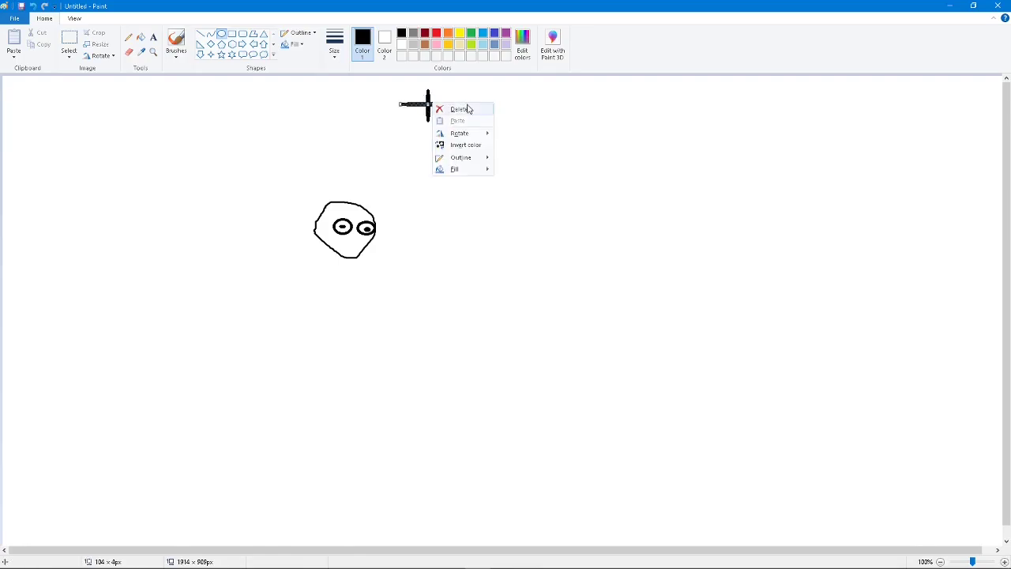
left_click(440, 106)
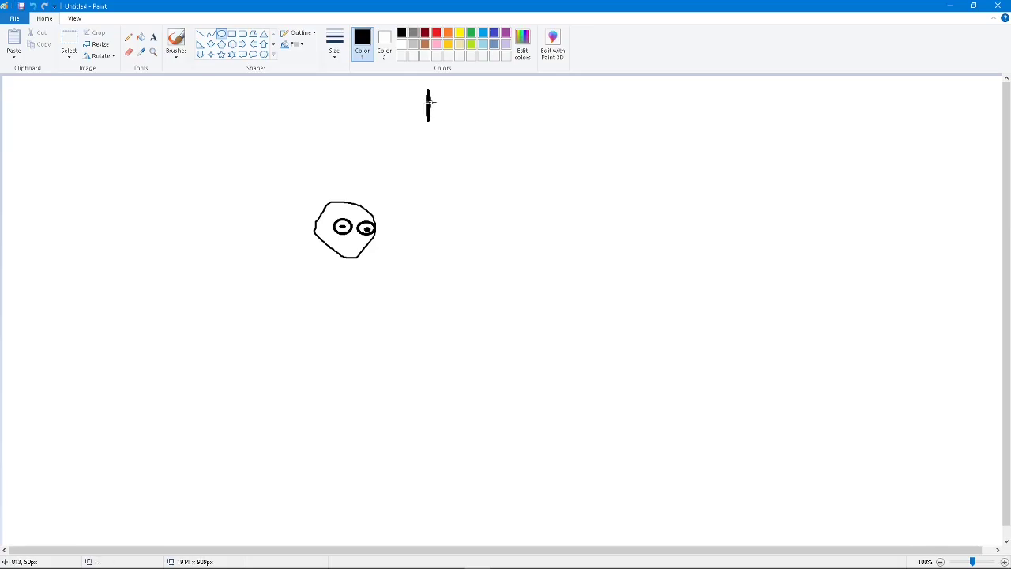
mouse_move(427, 101)
left_mouse_down()
mouse_move(527, 173)
mouse_move(463, 88)
mouse_move(438, 97)
left_mouse_up()
right_click(428, 107)
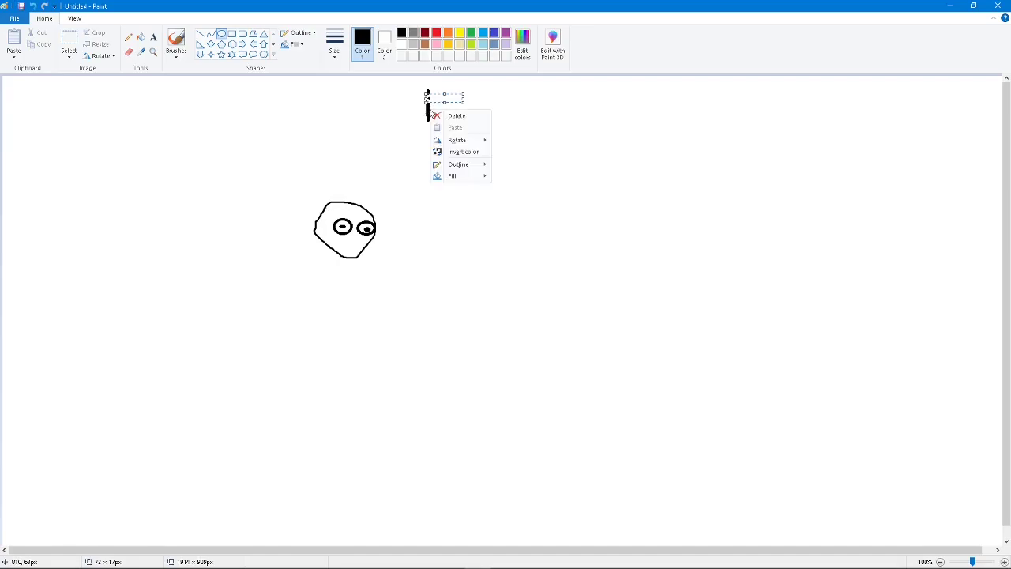
left_click(453, 113)
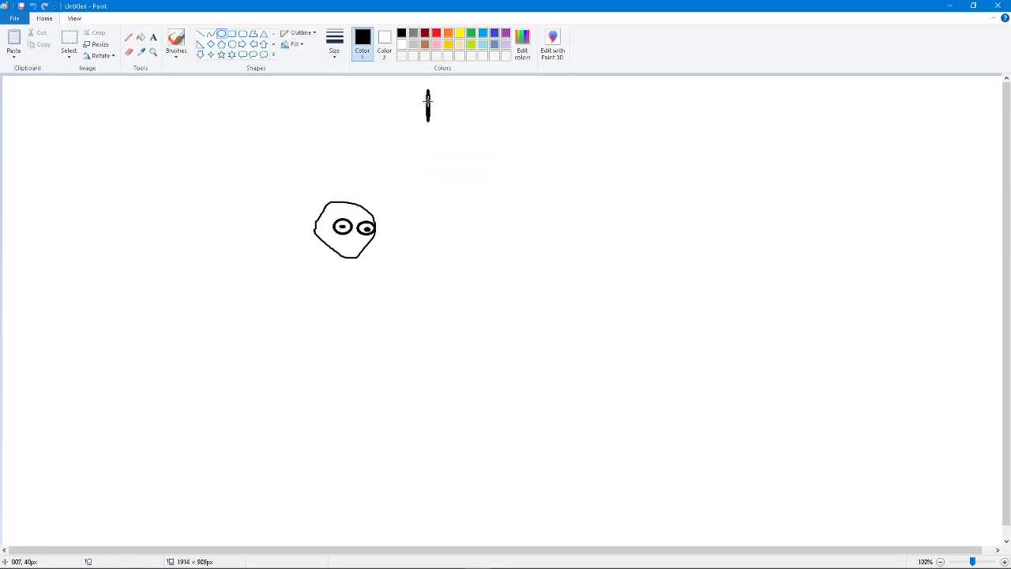
Step: Draw a tall, thin vertical ellipse left of the short one, and a wide white-outlined ellipse across both
left_click_drag(401, 80, 411, 180)
left_click(394, 127)
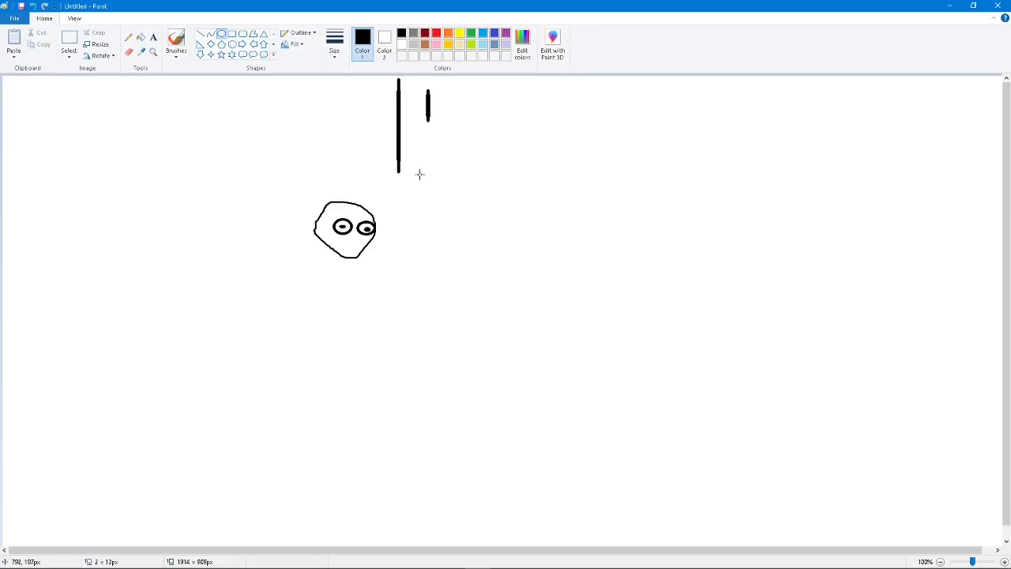
left_click_drag(398, 170, 423, 180)
key("Escape")
left_click_drag(480, 82, 373, 113)
left_click(334, 118)
Step: Test Color 1 and Color 2 by drawing a small, a large and a thin vertical ellipse beside the vertical strokes above the head
left_click(384, 41)
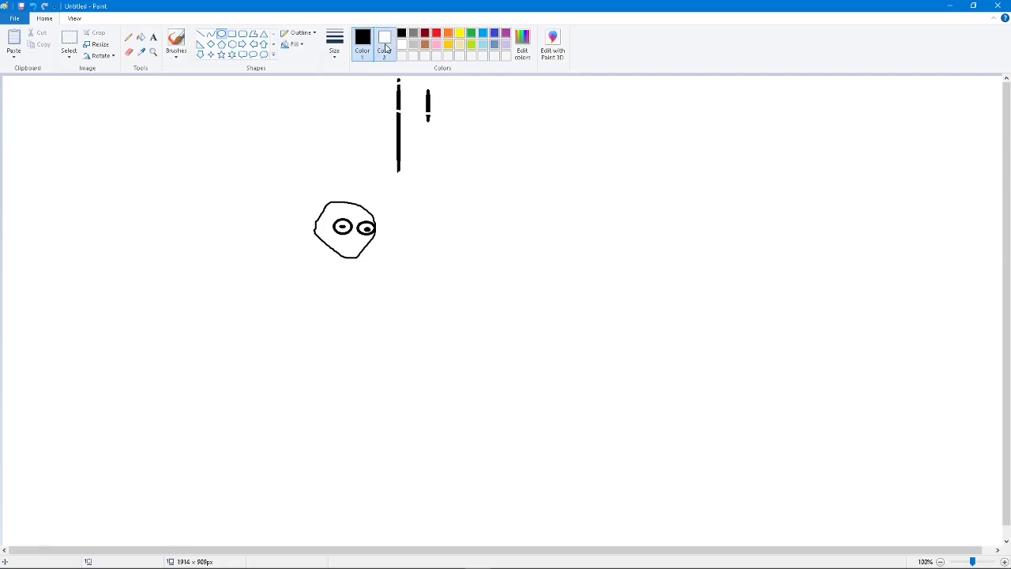
mouse_move(363, 99)
left_mouse_down()
mouse_move(443, 110)
mouse_move(476, 141)
mouse_move(357, 86)
left_mouse_up()
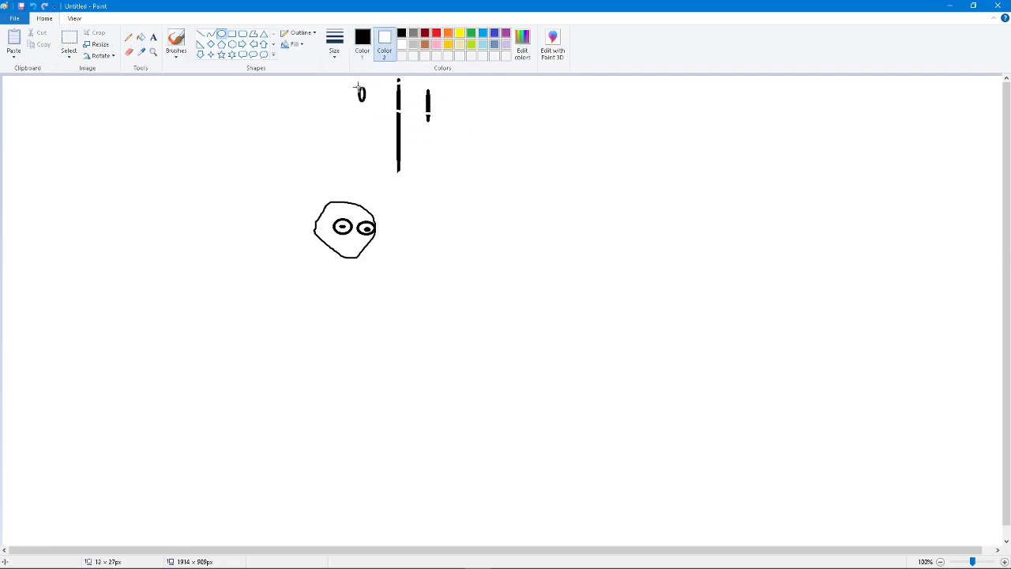
left_click(363, 39)
left_click_drag(367, 140, 325, 82)
left_click(384, 37)
left_click_drag(387, 127, 391, 148)
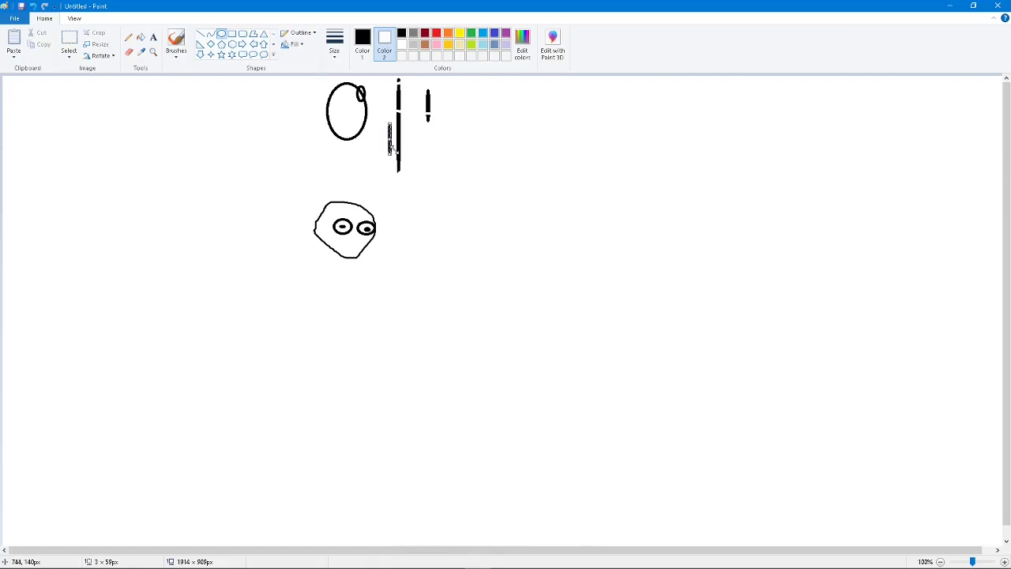
Step: Draw a small round mouth below the eyes with a smaller ellipse inside it
left_click_drag(347, 239, 357, 249)
left_click(509, 283)
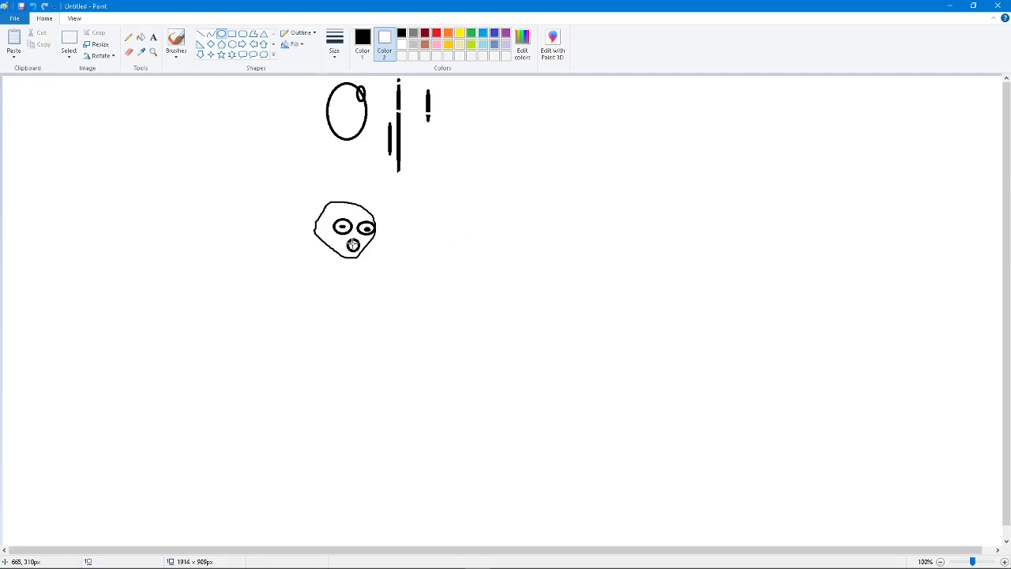
left_click_drag(353, 245, 354, 247)
Step: Draw a short vertical mark on the empty canvas right of the face, and delete the taller one tried beside it
left_click_drag(493, 312, 496, 297)
left_click_drag(580, 346, 580, 260)
key("Delete")
Step: Draw a black ellipse about 151 × 127 px around the whole freehand head
left_click(360, 38)
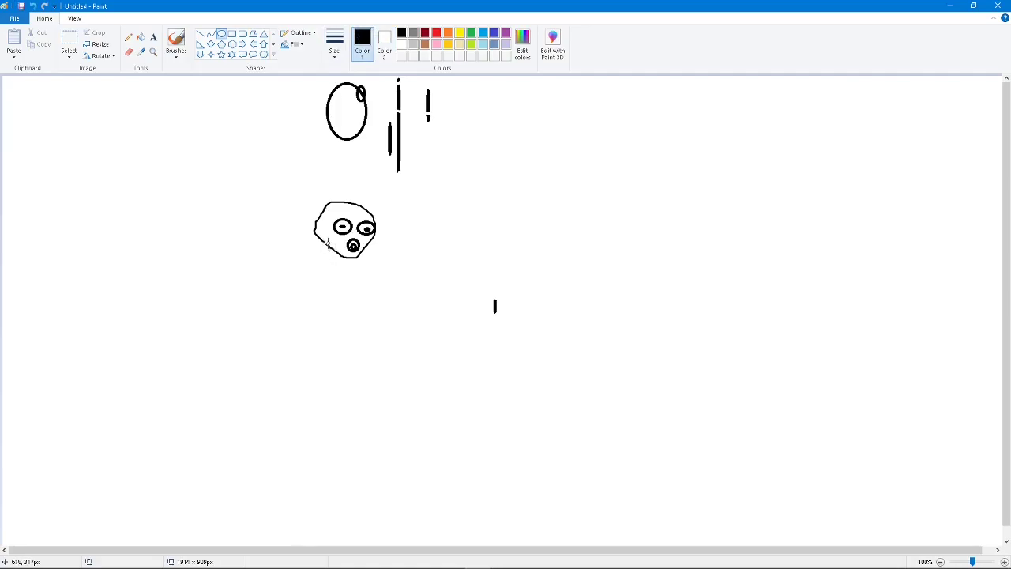
left_click_drag(307, 198, 387, 263)
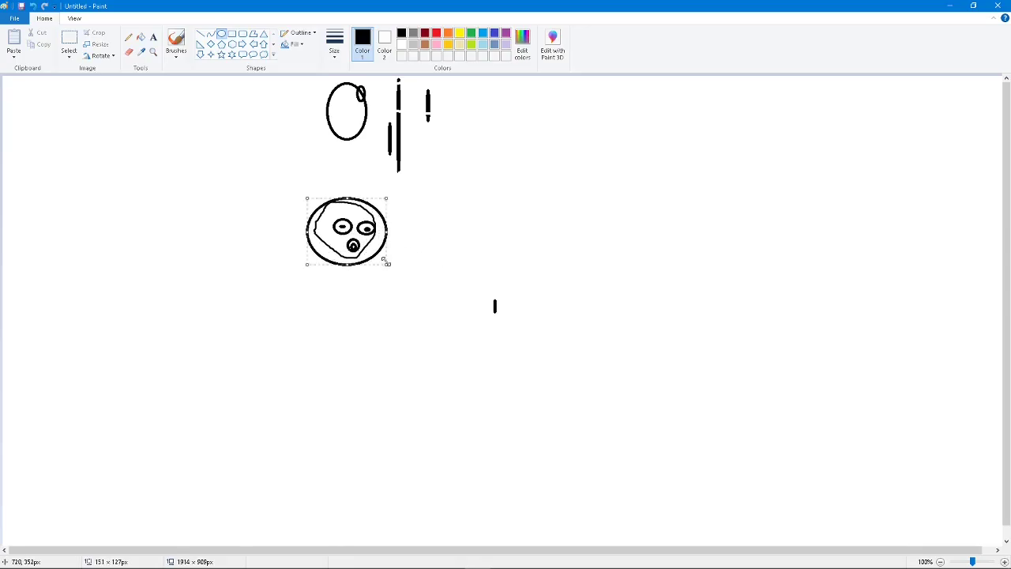
left_click(426, 240)
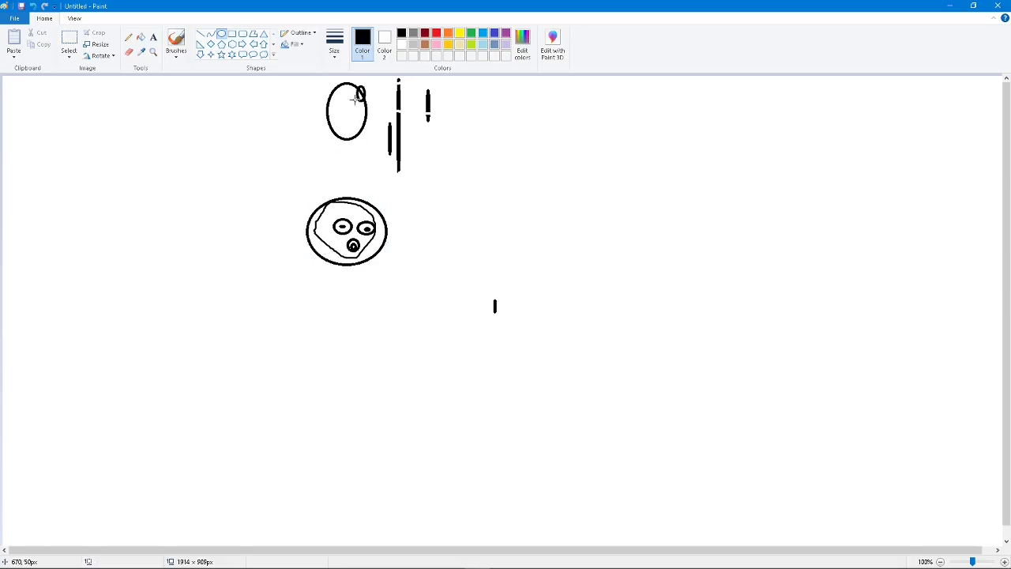
Step: Cross out the face with two straight diagonal lines
left_click(199, 35)
left_click_drag(307, 194, 396, 276)
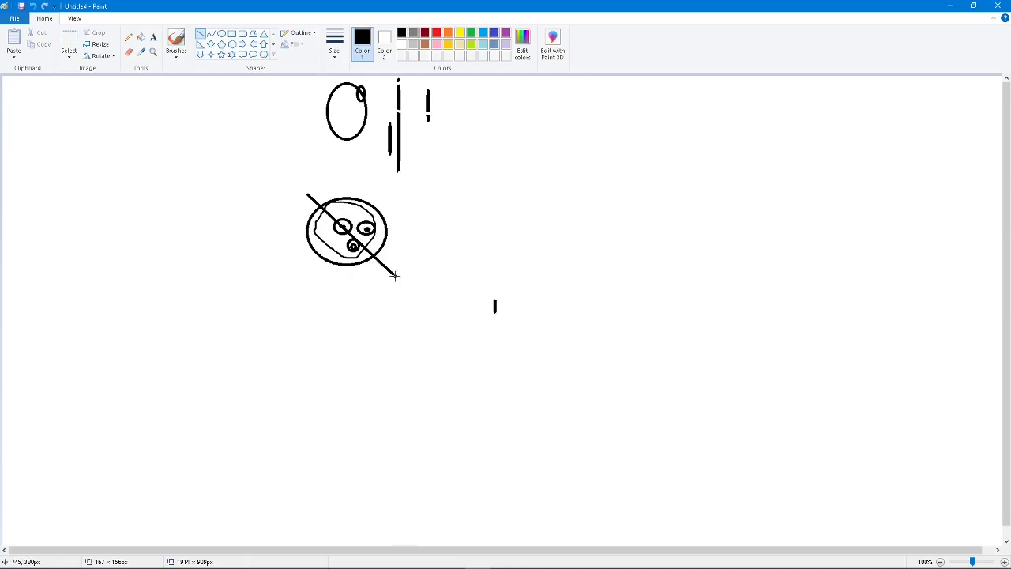
left_click_drag(399, 211, 316, 251)
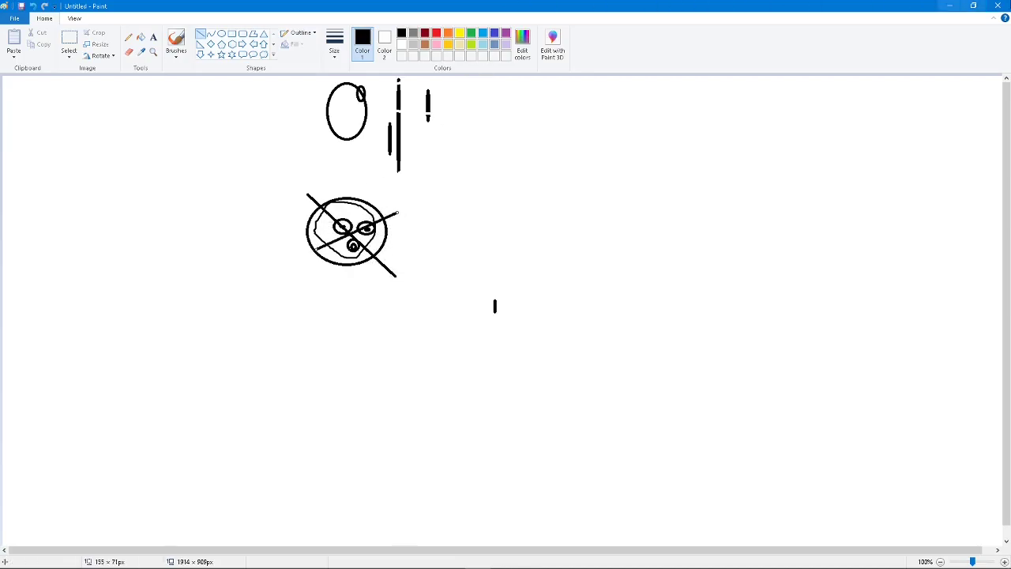
Step: Undo every drawn stroke and shape, including the freehand head outline, until the canvas is blank
left_click(34, 7)
left_click(34, 7)
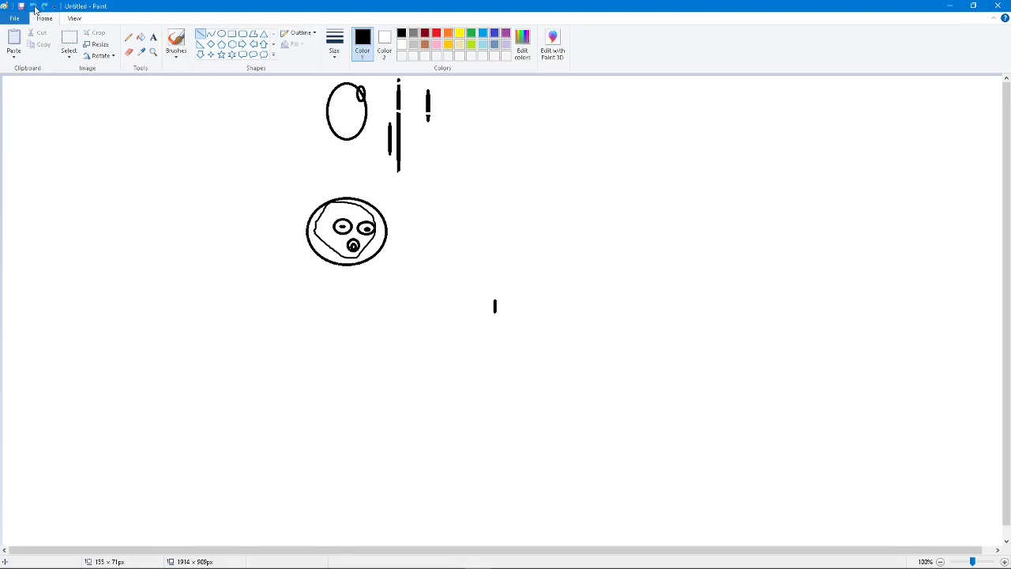
left_click(34, 7)
left_click(34, 7)
left_click(34, 7)
left_click(34, 7)
left_click(34, 7)
left_click(34, 7)
left_click(34, 7)
left_click(34, 7)
left_click(34, 7)
left_click(34, 7)
left_click(34, 7)
left_click(34, 7)
left_click(7, 6)
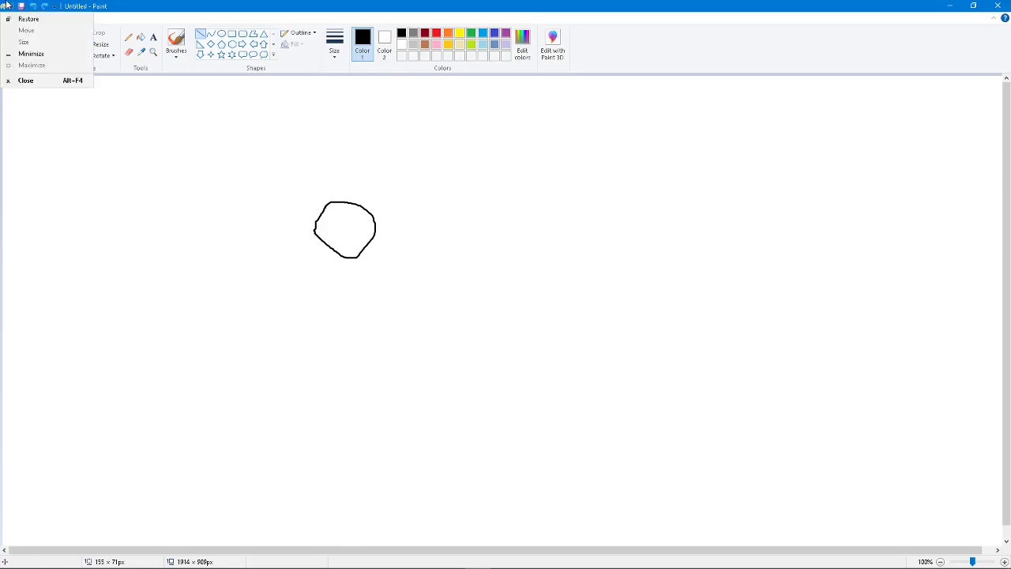
left_click(100, 104)
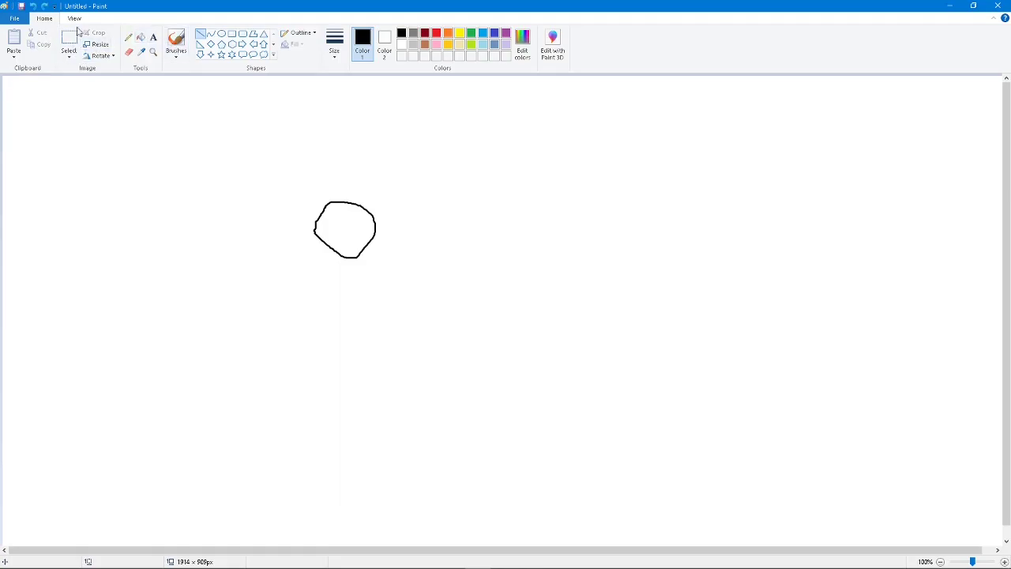
left_click(35, 7)
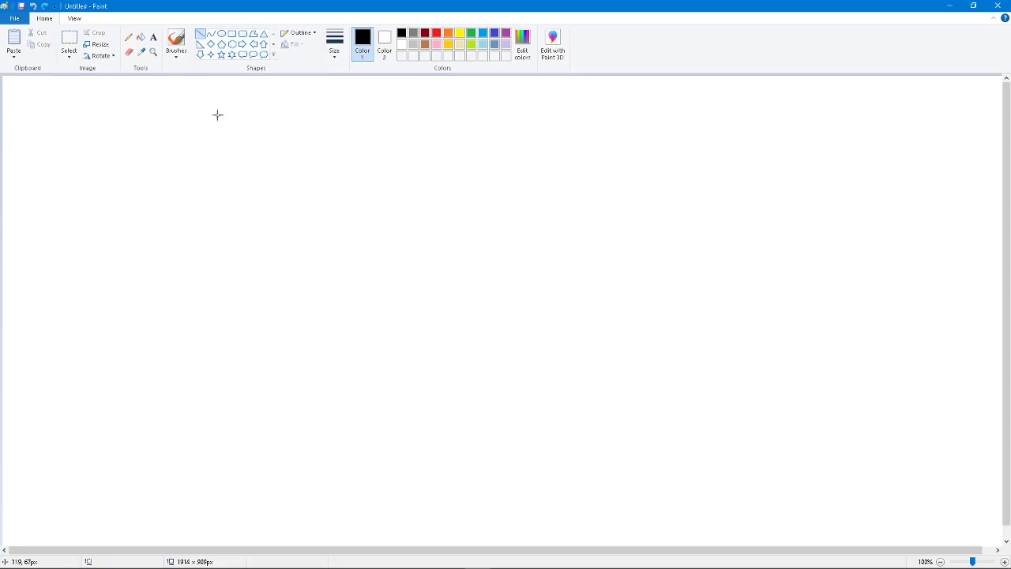
Step: Draw an ellipse about 164 × 149 px as the head on the left half of the canvas
left_click(222, 34)
left_click_drag(223, 195, 310, 264)
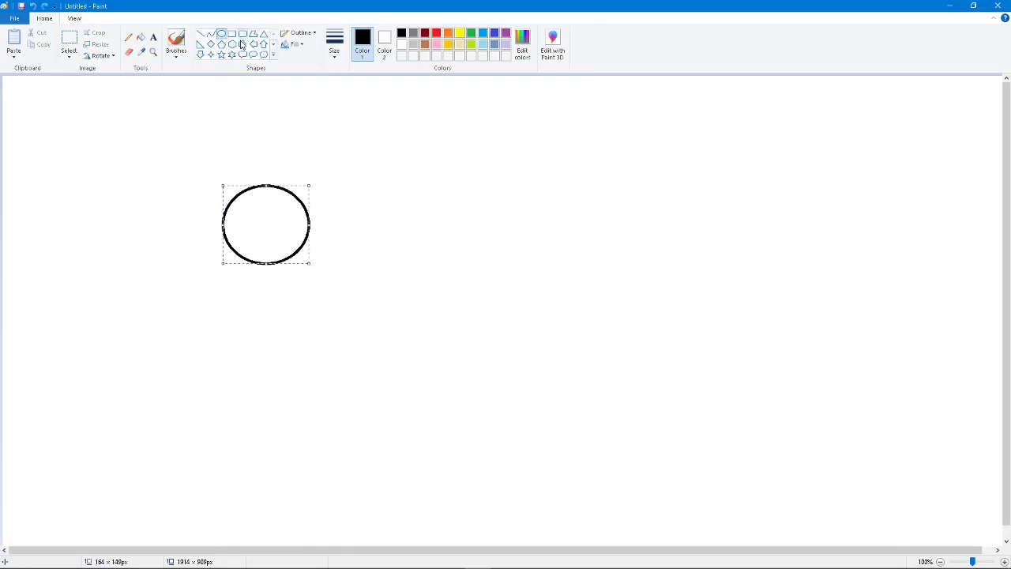
left_click(343, 163)
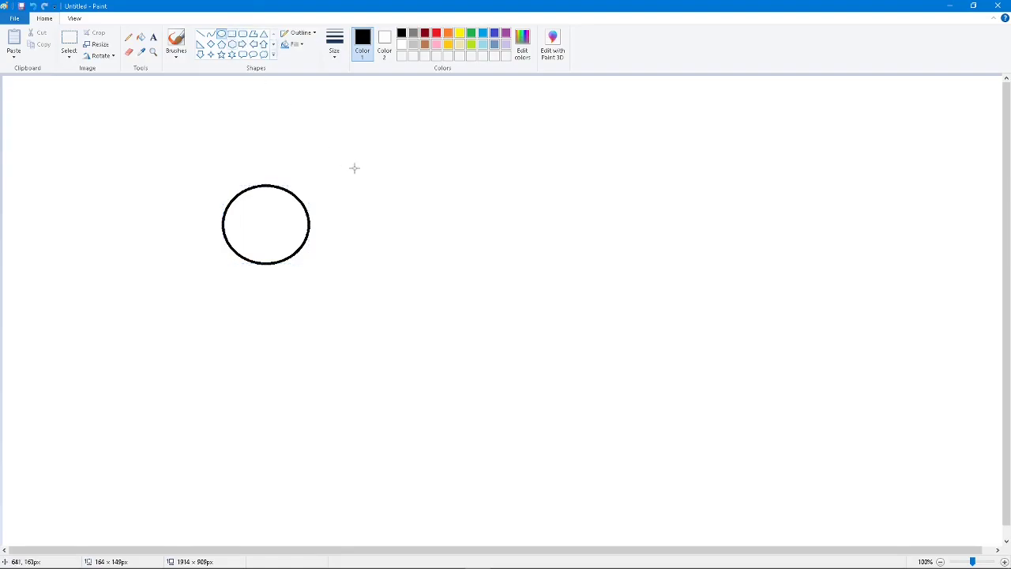
Step: Draw two small ellipses side by side in the head as eyes, flattening the left one to about 47 × 38 px
left_click_drag(268, 205, 291, 225)
left_click_drag(238, 207, 265, 235)
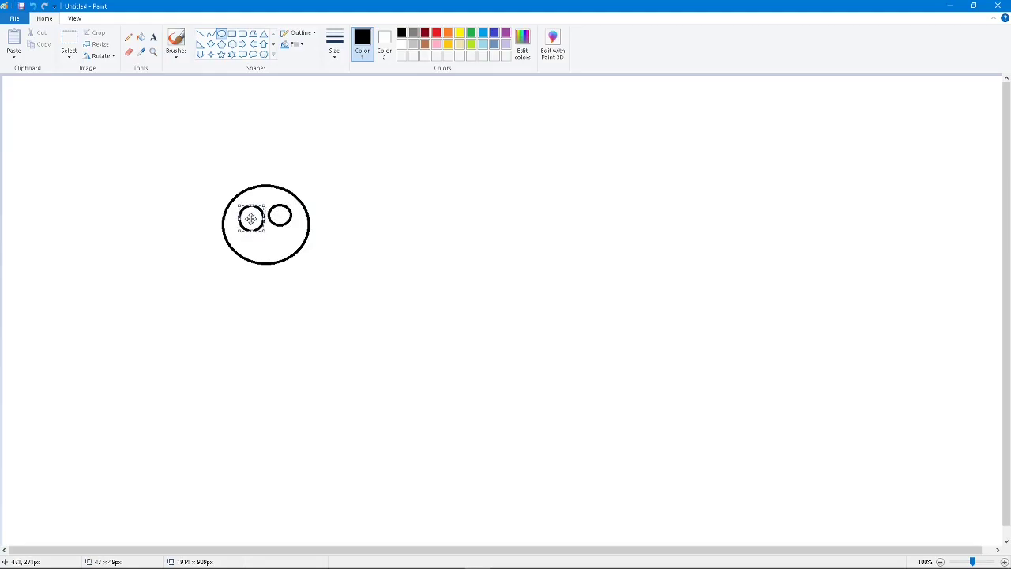
left_click_drag(252, 206, 253, 230)
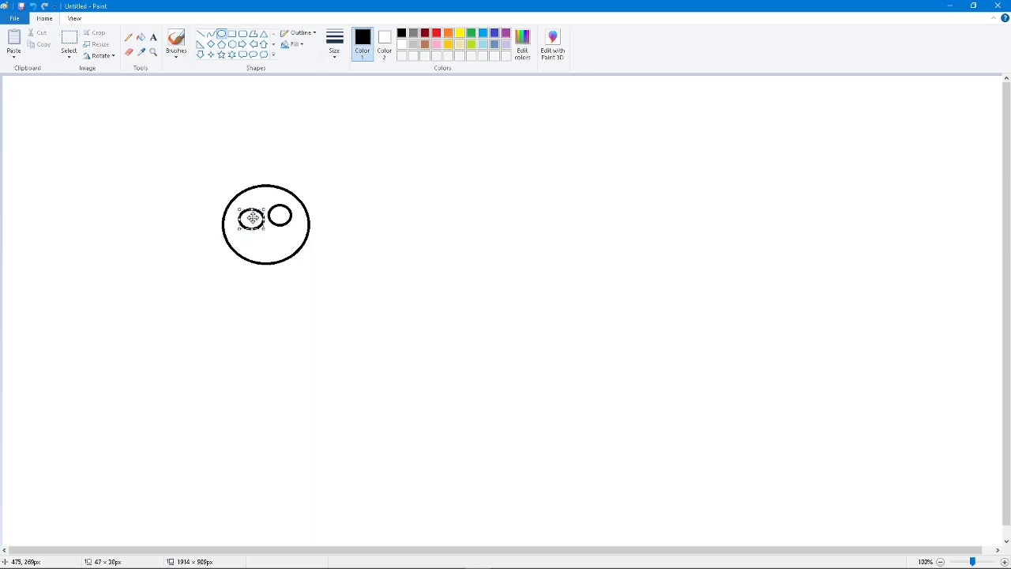
left_click(344, 227)
Step: Draw a flat horizontal ellipse as the pupil in each eye, undoing the unwanted attempt in the right eye
left_click_drag(242, 218, 255, 219)
left_click(280, 214)
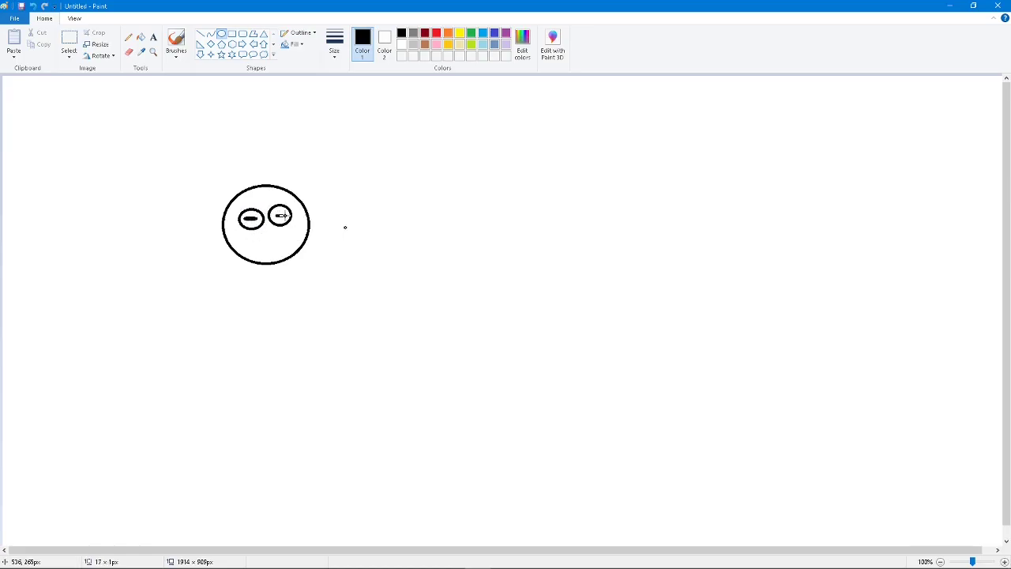
left_click_drag(276, 210, 286, 225)
left_click(542, 240)
left_click(32, 6)
left_click_drag(275, 215, 281, 215)
left_click_drag(273, 215, 290, 215)
left_click(366, 219)
Step: Draw a thin vertical ellipse about 156 px tall below the head as the body, and undo a trial horizontal arm
left_click_drag(267, 265, 269, 348)
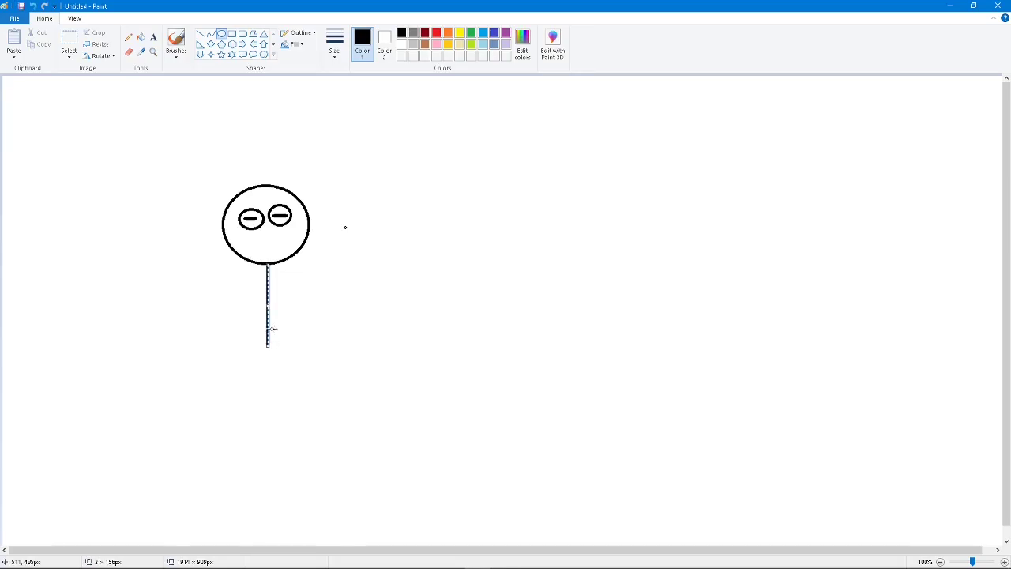
left_click(281, 315)
left_click_drag(268, 304, 297, 304)
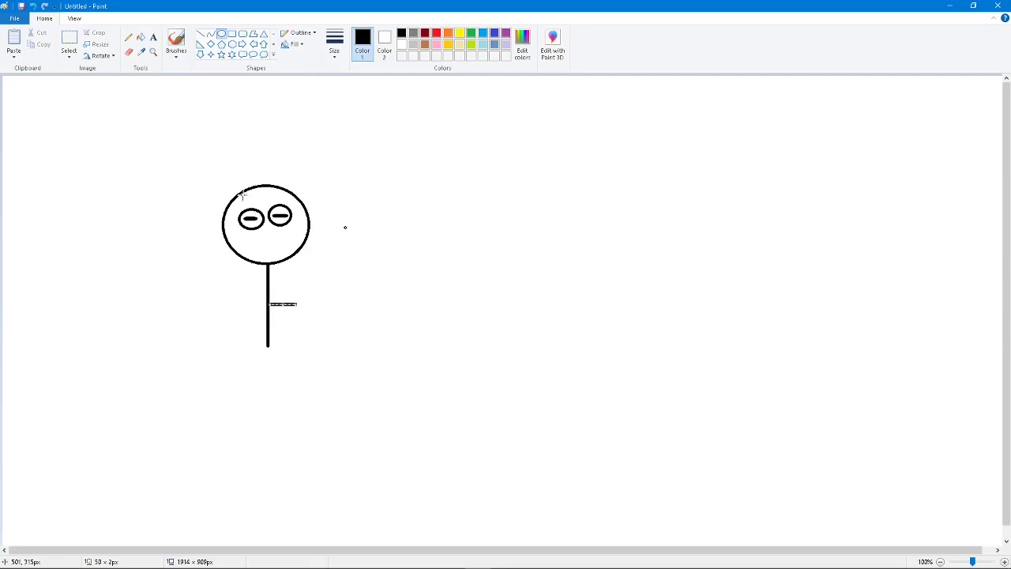
left_click(36, 6)
Step: Draw straight lines for two raised arms from the middle of the body and two legs from its lower end
left_click(200, 34)
left_click_drag(271, 306, 336, 266)
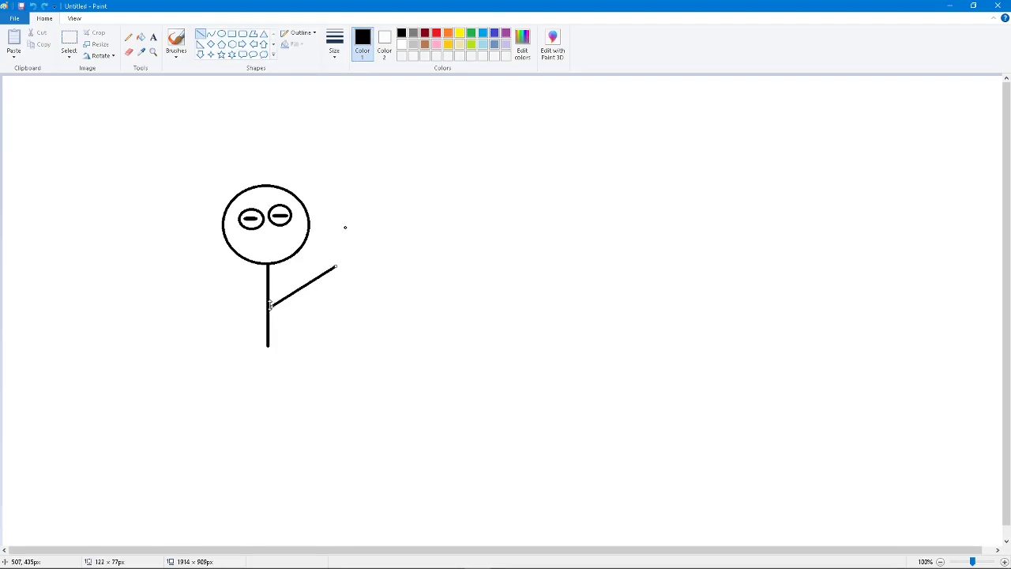
left_click_drag(263, 305, 217, 265)
left_click_drag(267, 346, 295, 371)
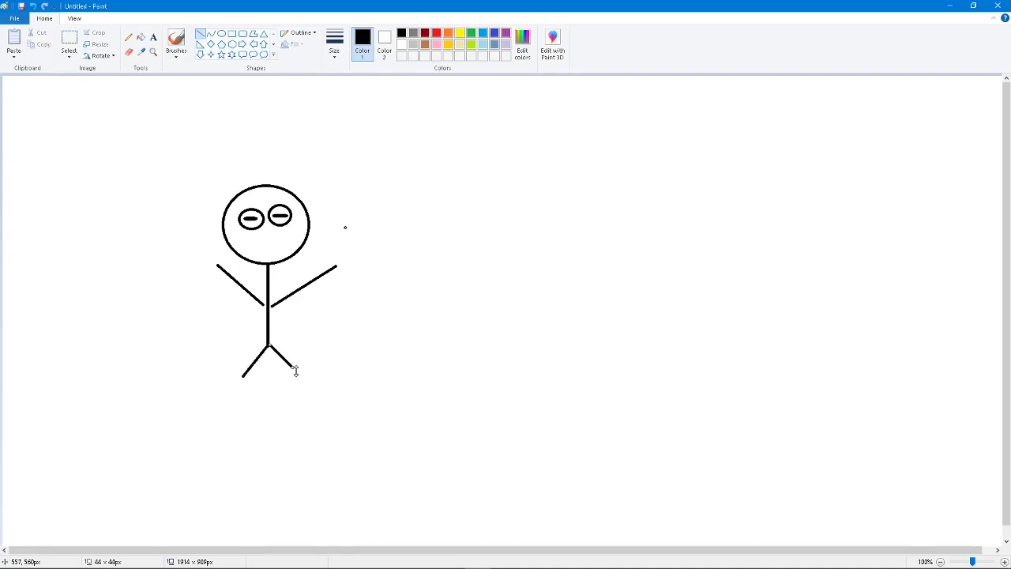
Step: Add the text caption "my dad" above the stick figure's head and draw a short straight line from the caption toward the head
left_click(155, 44)
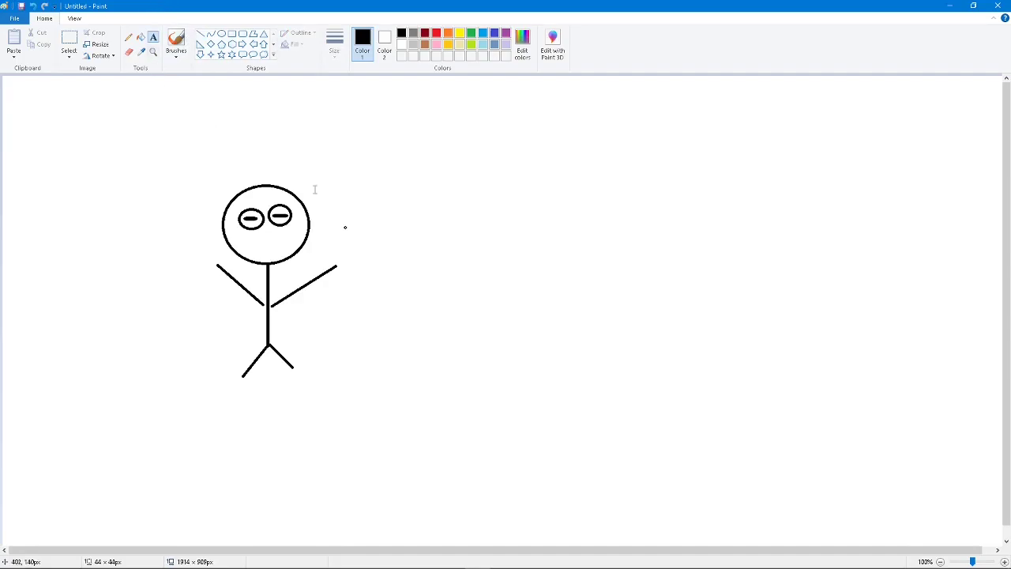
left_click(257, 148)
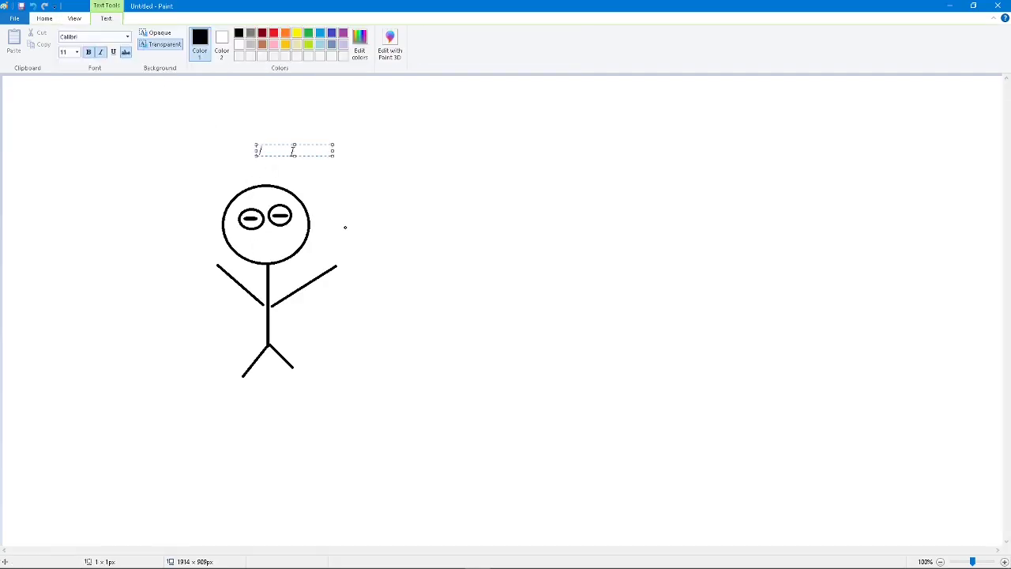
left_click_drag(255, 151, 205, 150)
left_click_drag(334, 151, 301, 149)
left_click_drag(205, 149, 217, 150)
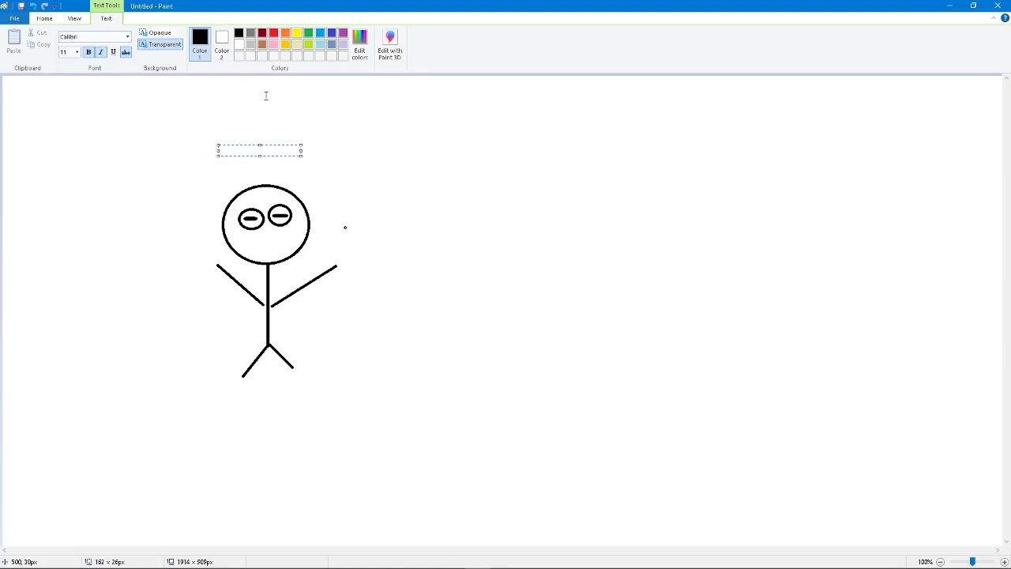
type("Hm")
left_click(402, 192)
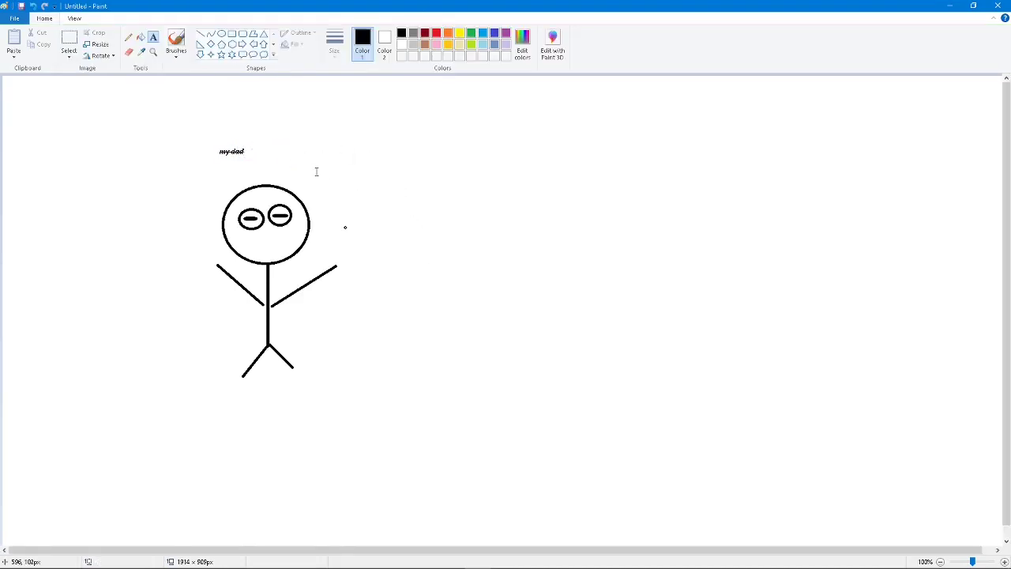
left_click(201, 33)
left_click_drag(231, 156, 249, 178)
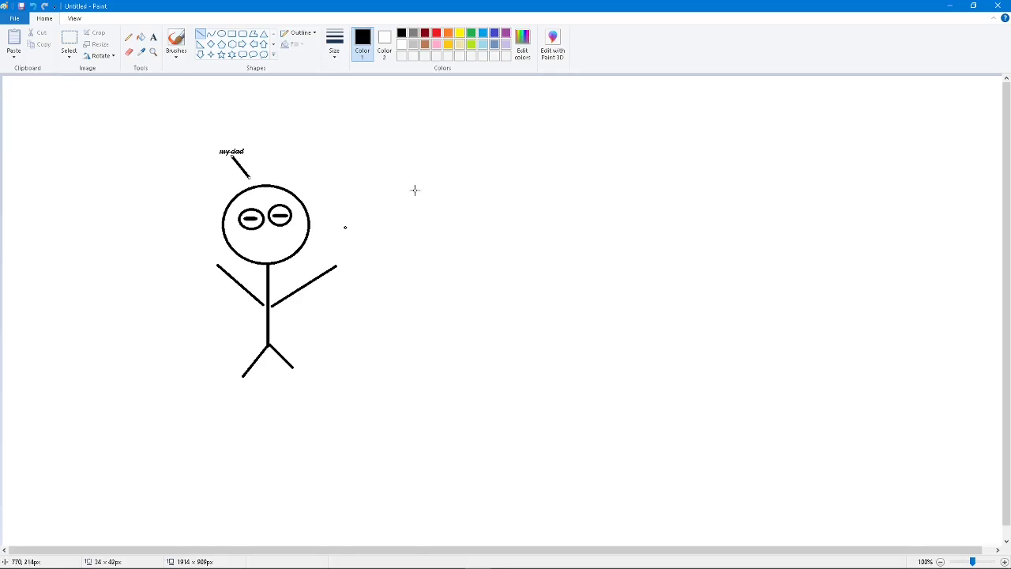
Step: Draw an ellipse about 153 × 136 px beside the first figure as a second head, deleting the first trial ellipse
left_click(222, 33)
left_click_drag(388, 192, 467, 254)
right_click(445, 211)
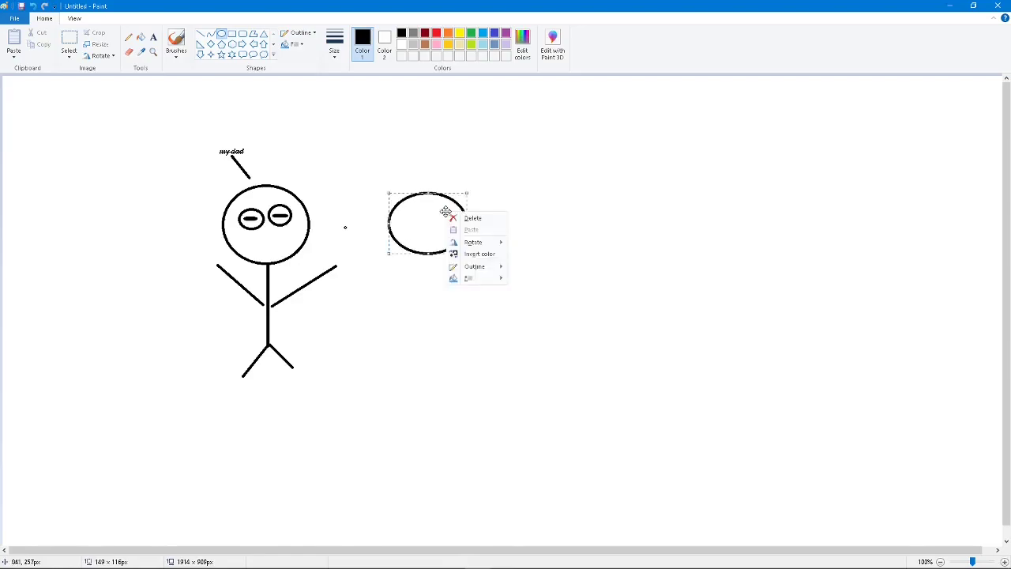
left_click(467, 218)
mouse_move(383, 191)
left_mouse_down()
mouse_move(485, 263)
mouse_move(464, 229)
left_mouse_up()
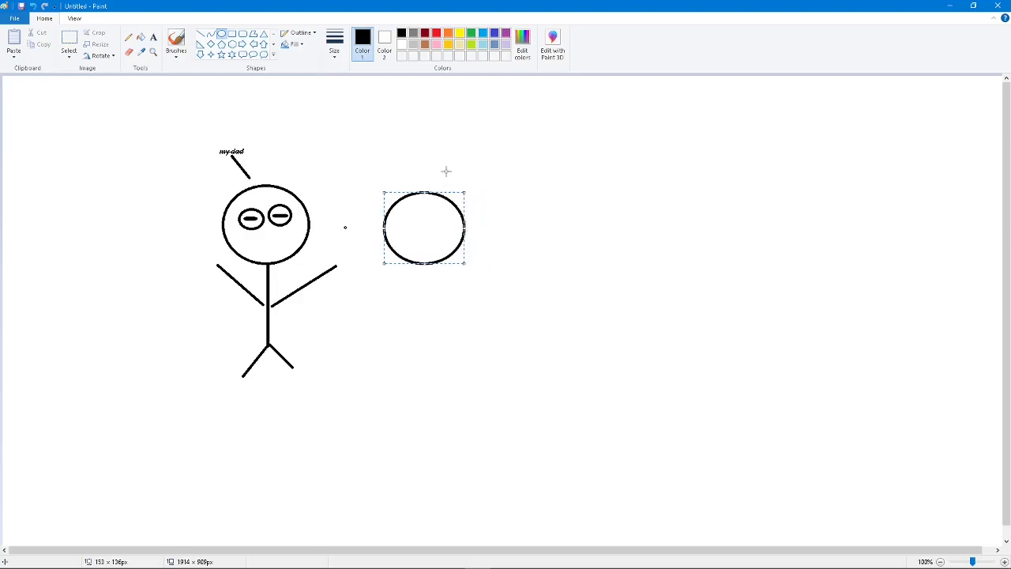
left_click(308, 166)
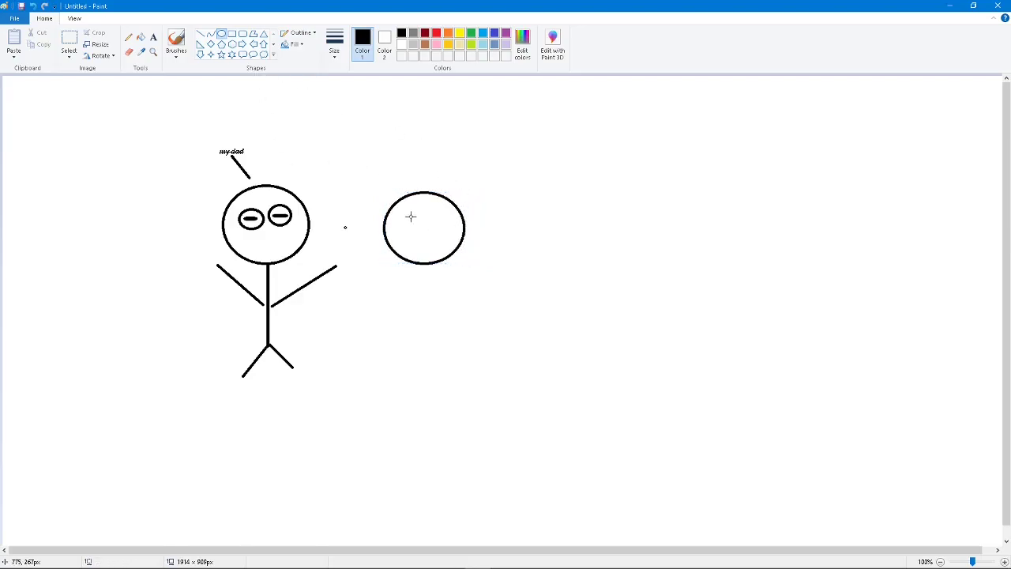
left_click_drag(398, 219, 461, 229)
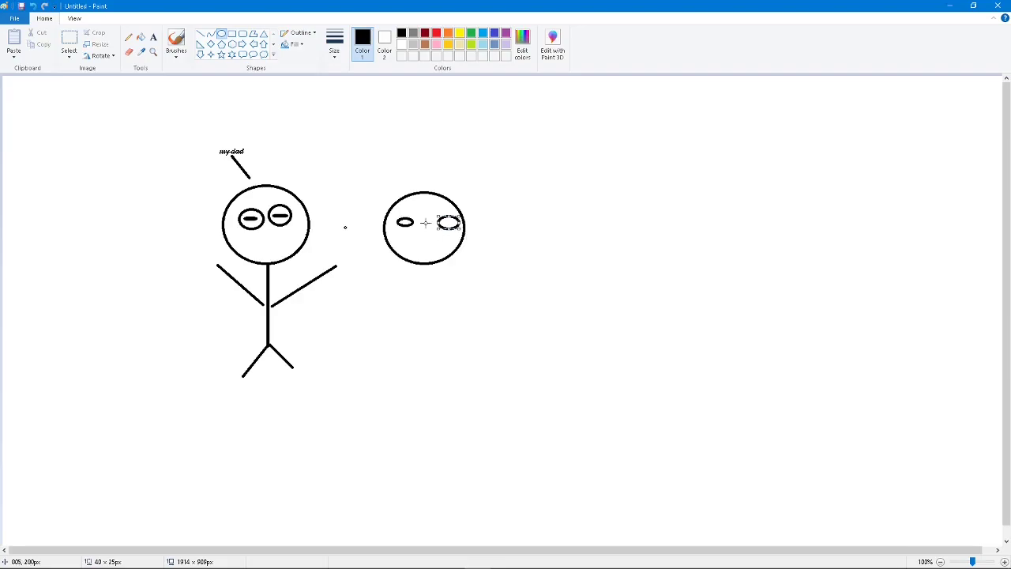
left_click(404, 221)
left_click(33, 6)
left_click(33, 5)
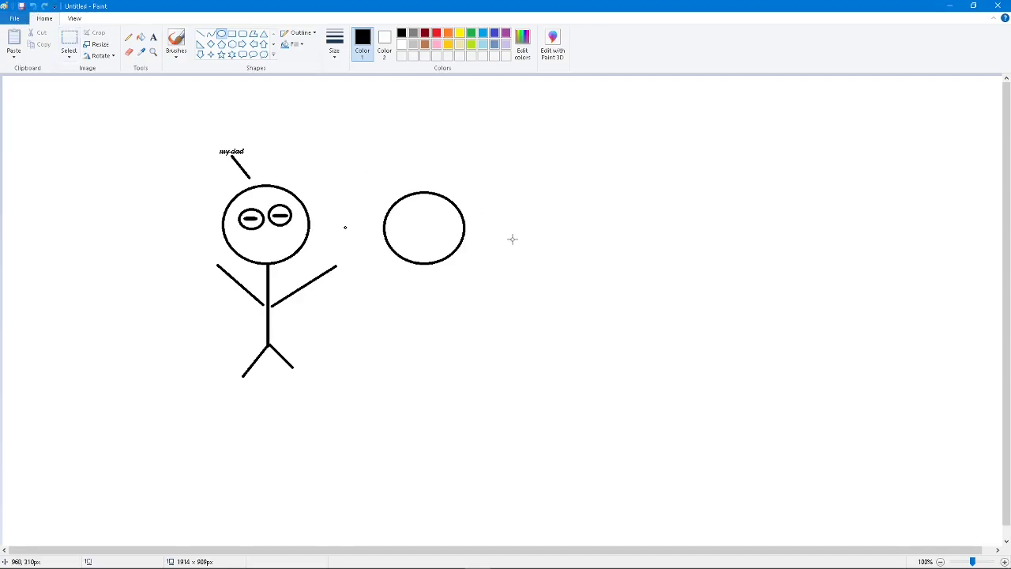
Step: Draw two small flat ellipses as eyes in the second head and a horizontal pupil stroke inside each, undoing the stray large ellipse
left_click_drag(402, 220, 455, 229)
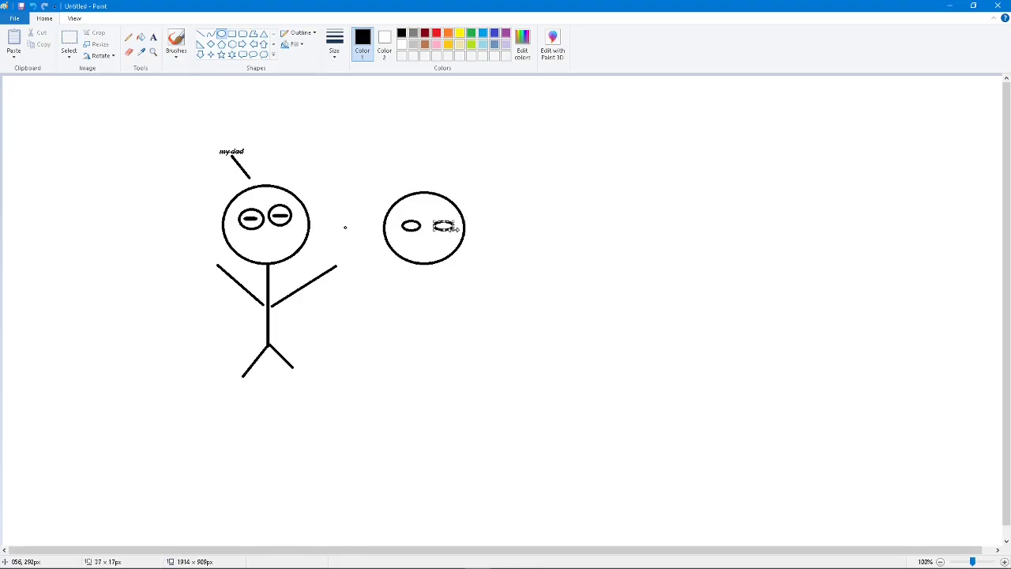
left_click(674, 391)
left_click_drag(404, 224, 419, 229)
left_click_drag(452, 225, 434, 226)
mouse_move(420, 225)
left_mouse_down()
mouse_move(401, 226)
mouse_move(643, 260)
mouse_move(287, 335)
mouse_move(319, 221)
mouse_move(234, 44)
mouse_move(200, 30)
left_mouse_up()
left_click(201, 35)
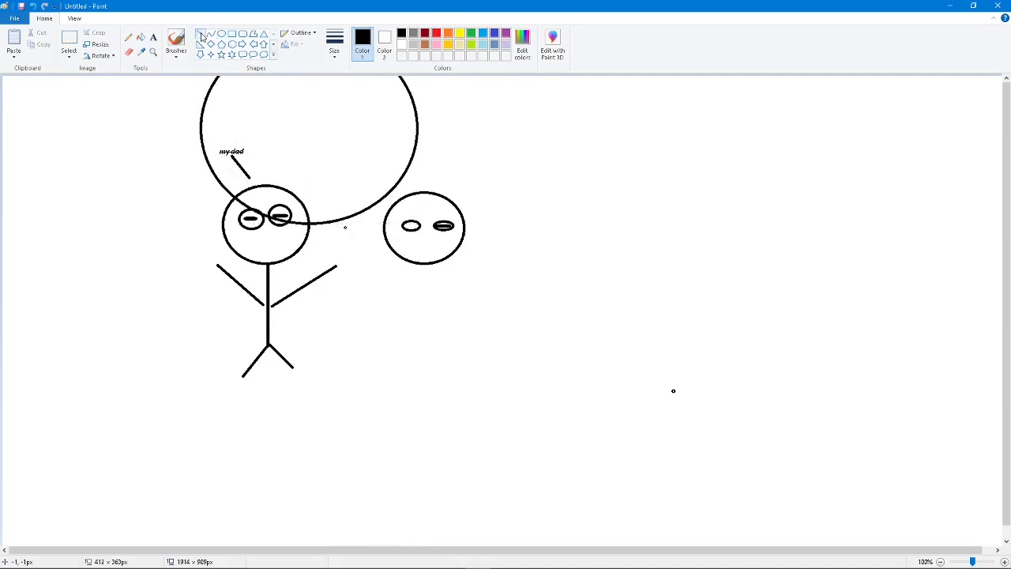
left_click(33, 7)
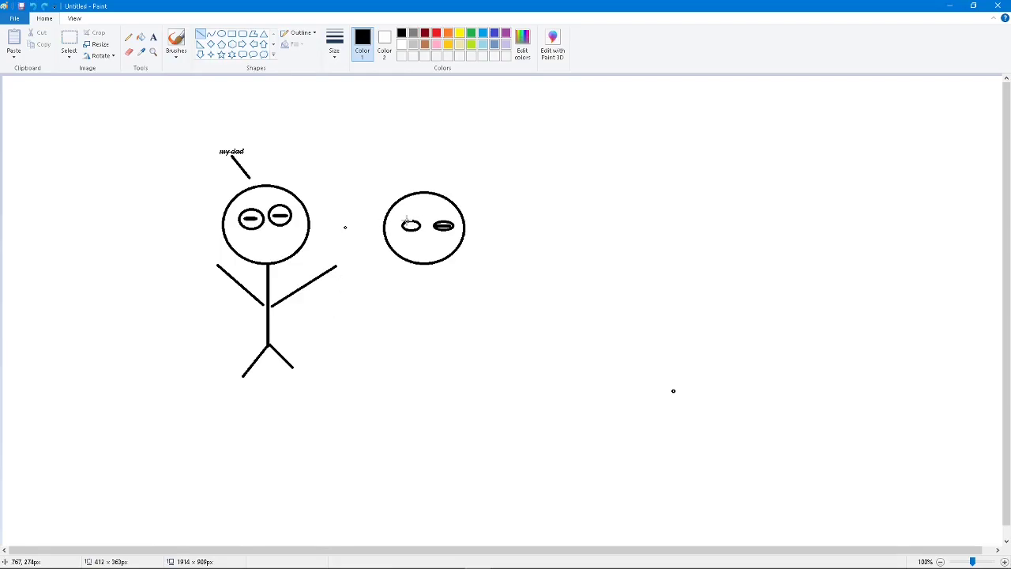
left_click_drag(399, 225, 418, 227)
left_click(420, 230)
Step: Draw straight lines for the second figure's body, two short legs and two short raised arms, undoing the misplaced leg line
scroll(471, 169, "down", 1)
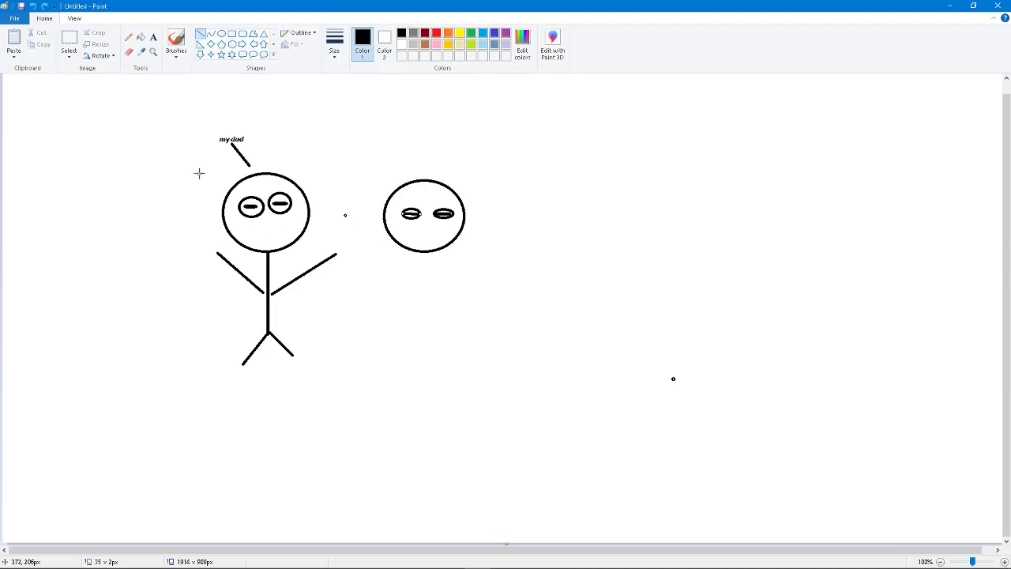
left_click_drag(425, 252, 430, 321)
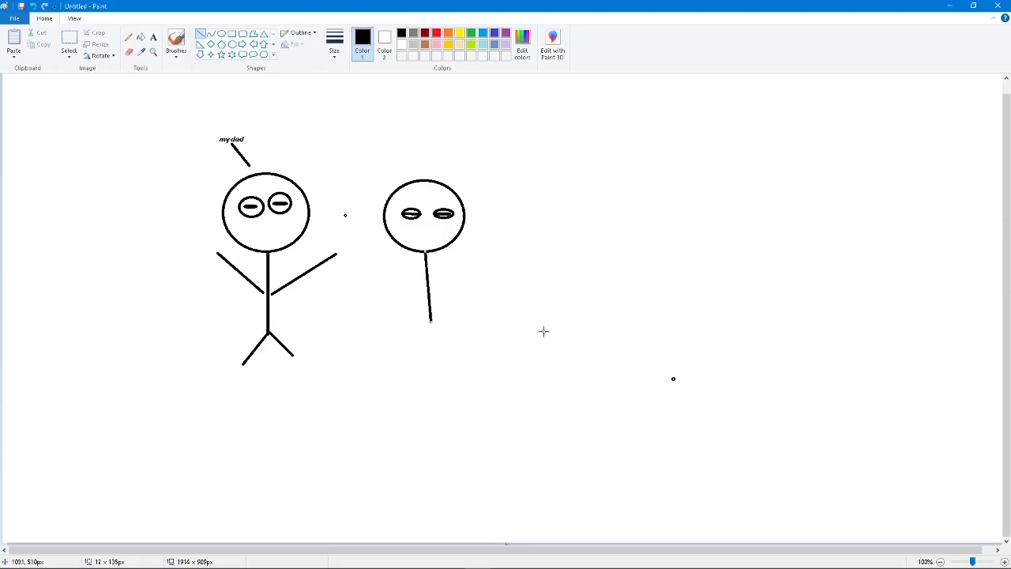
left_click_drag(429, 321, 477, 349)
left_click(461, 319)
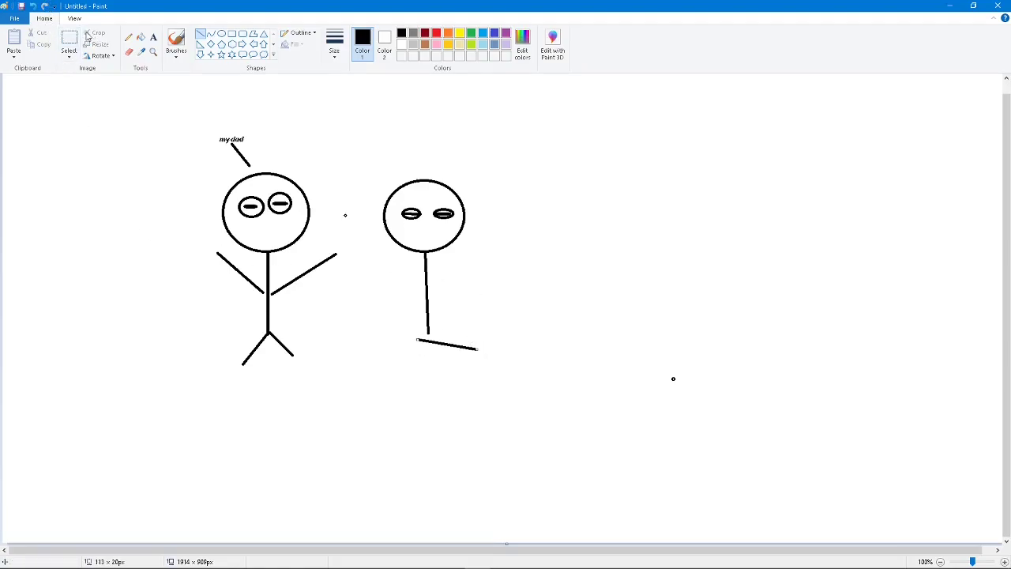
left_click(35, 7)
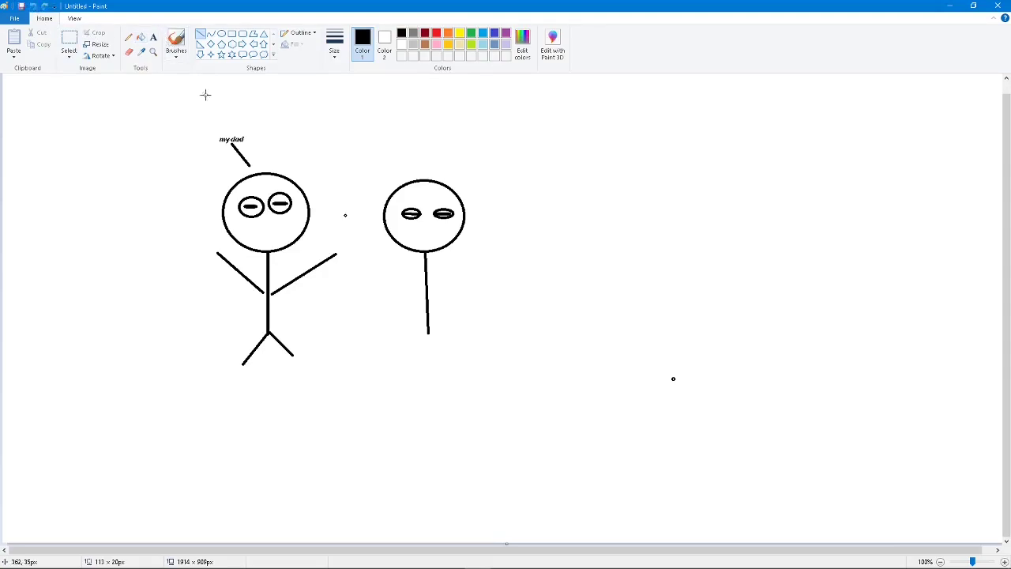
mouse_move(424, 331)
left_mouse_down()
mouse_move(407, 349)
mouse_move(429, 334)
left_mouse_up()
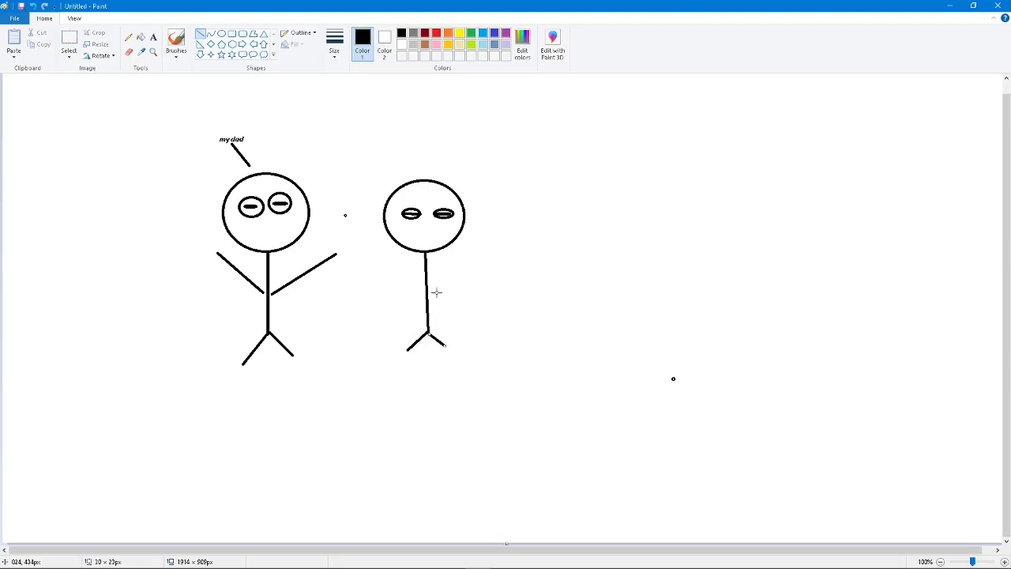
mouse_move(443, 277)
left_mouse_down()
mouse_move(419, 285)
mouse_move(428, 291)
left_mouse_up()
left_click(516, 267)
left_click_drag(516, 267, 485, 257)
left_click(31, 7)
Step: Draw two short straight lines meeting in a point beside the second figure as the legs of a small lying figure
left_click_drag(527, 280, 508, 274)
left_click(508, 290)
left_click_drag(508, 291, 526, 284)
mouse_move(538, 283)
left_mouse_down()
mouse_move(520, 280)
mouse_move(573, 287)
mouse_move(583, 277)
mouse_move(519, 281)
mouse_move(530, 318)
mouse_move(533, 280)
mouse_move(519, 281)
mouse_move(534, 302)
mouse_move(506, 272)
left_mouse_up()
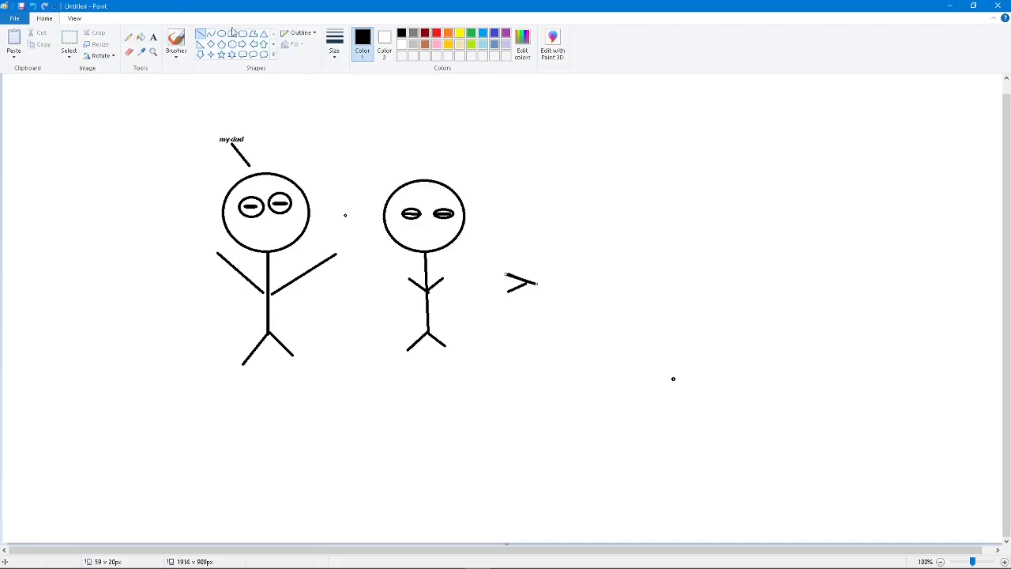
left_click(35, 8)
Step: Draw a short horizontal body line from the lying figure's legs and two arms branching from it, undoing the misplaced arm stroke
left_click_drag(523, 282, 553, 283)
left_click_drag(541, 287, 537, 287)
left_click(546, 323)
left_click_drag(534, 282, 543, 298)
left_click_drag(533, 275, 534, 283)
left_click(32, 7)
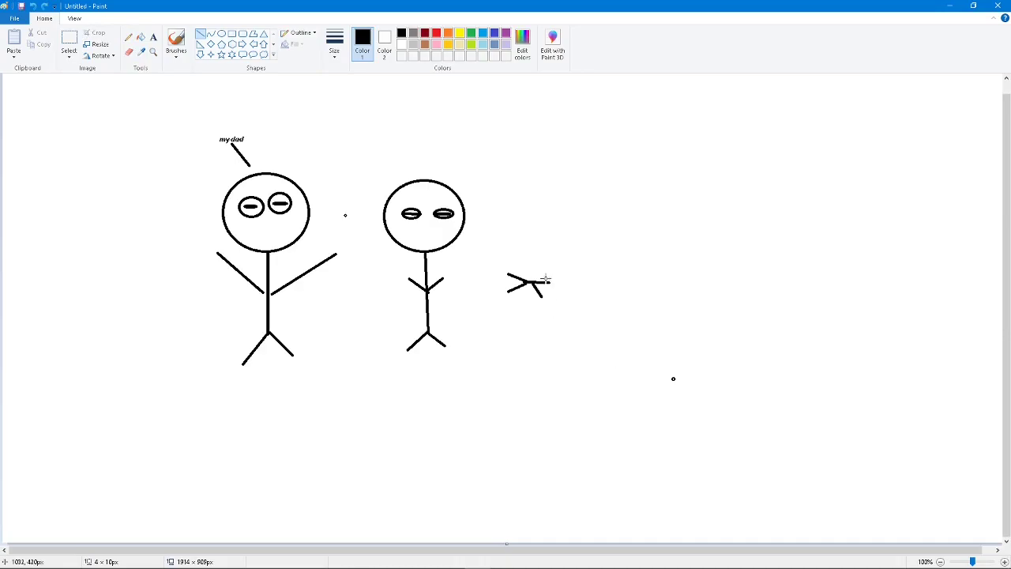
mouse_move(544, 271)
left_mouse_down()
mouse_move(540, 278)
mouse_move(530, 267)
left_mouse_up()
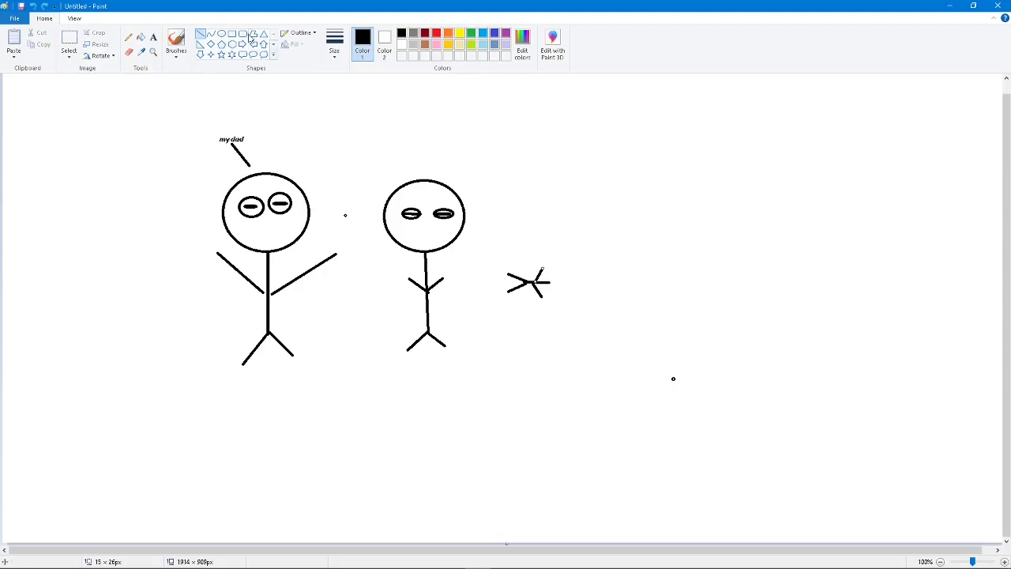
Step: Draw an ellipse about 42 × 32 px as the lying figure's head and add tiny ellipses inside it as facial features
left_click(221, 34)
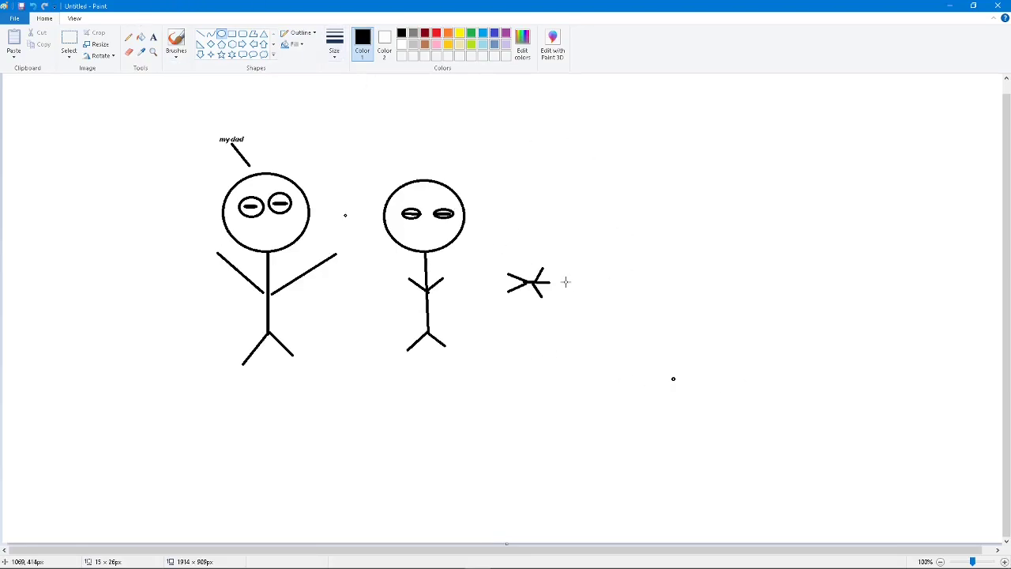
left_click_drag(571, 277, 548, 295)
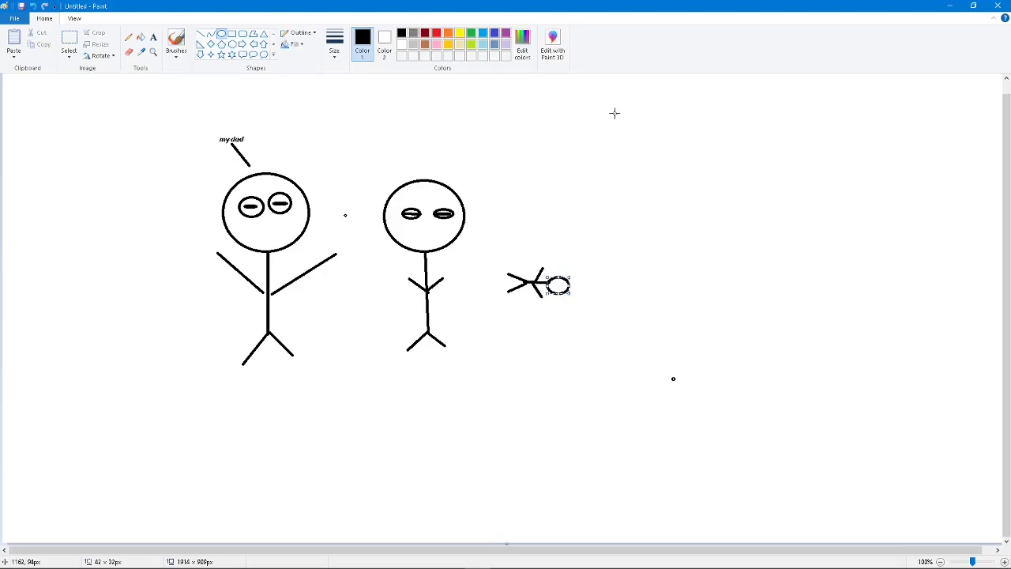
left_click(579, 169)
left_click(599, 201)
left_click_drag(556, 281, 563, 287)
left_click(581, 294)
left_click_drag(552, 281, 567, 289)
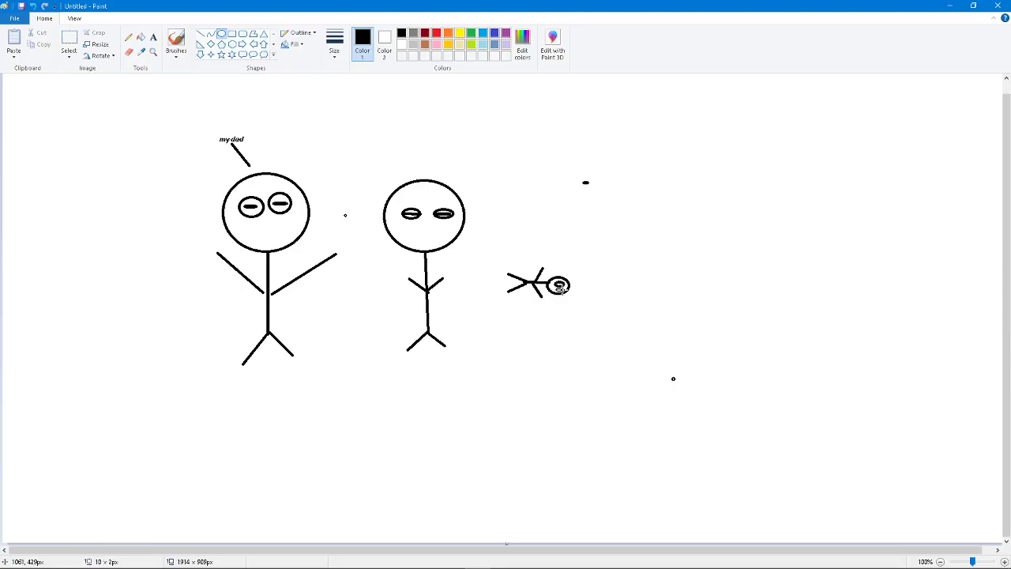
left_click(611, 277)
Step: Draw a thin vertical ellipse as the bedpost by the lying figure's feet and a flat ellipse about 189 × 27 px beneath the figure
left_click(490, 252)
left_click_drag(490, 253, 585, 315)
left_click(497, 317)
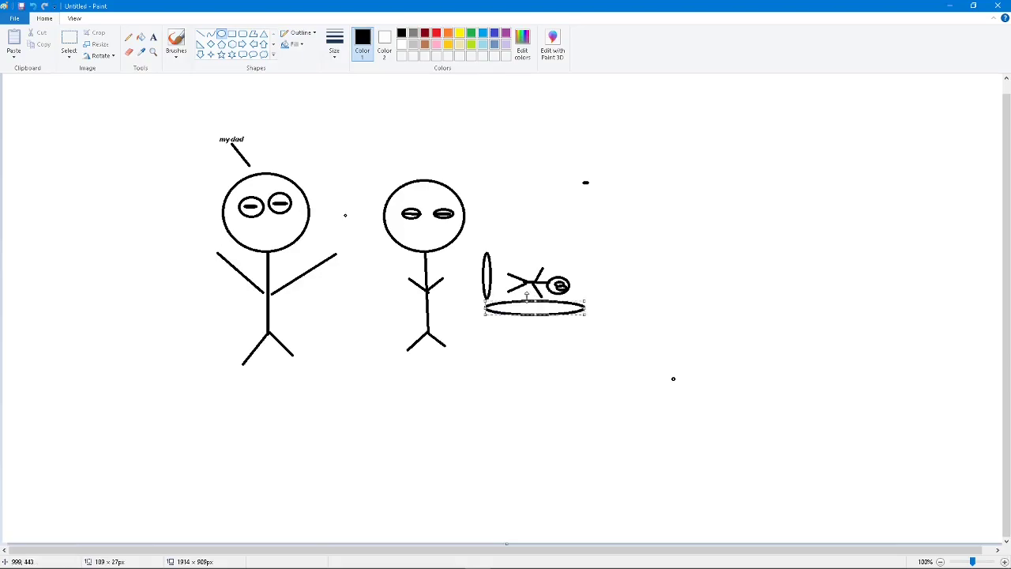
left_click_drag(514, 309, 513, 305)
left_click(668, 297)
left_click_drag(586, 300, 596, 256)
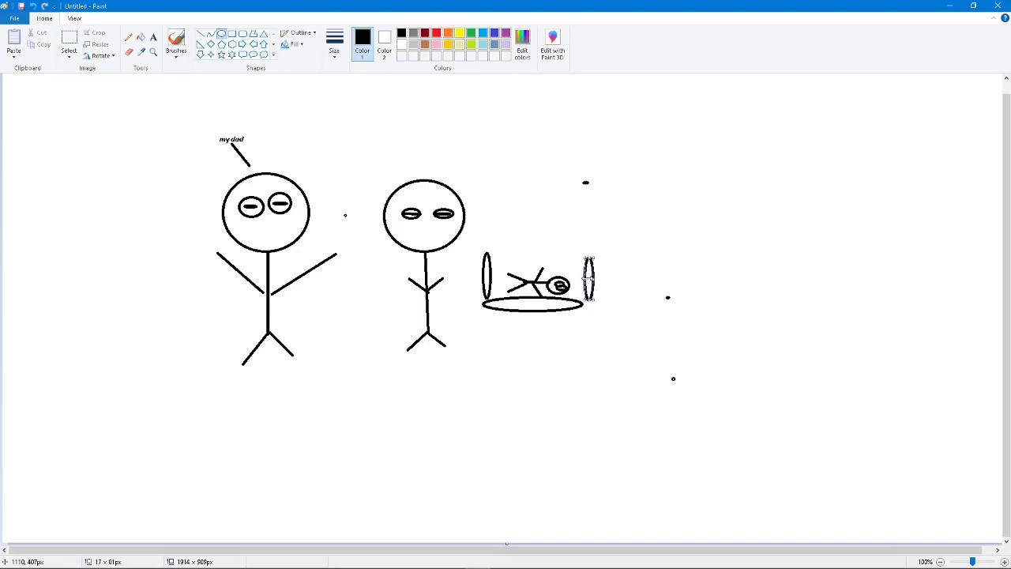
left_click_drag(594, 278, 598, 310)
left_click(619, 329)
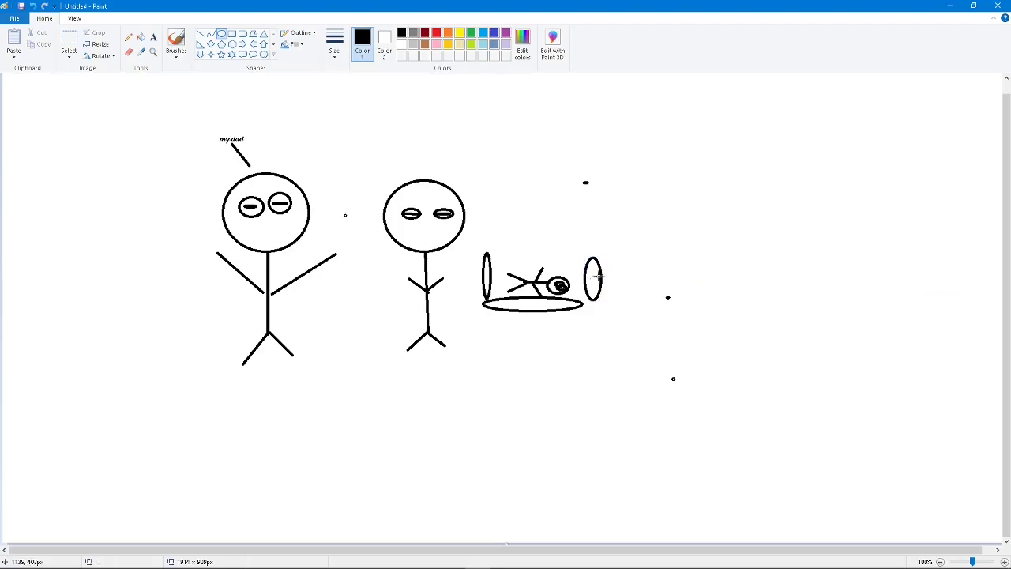
left_click_drag(583, 273, 519, 275)
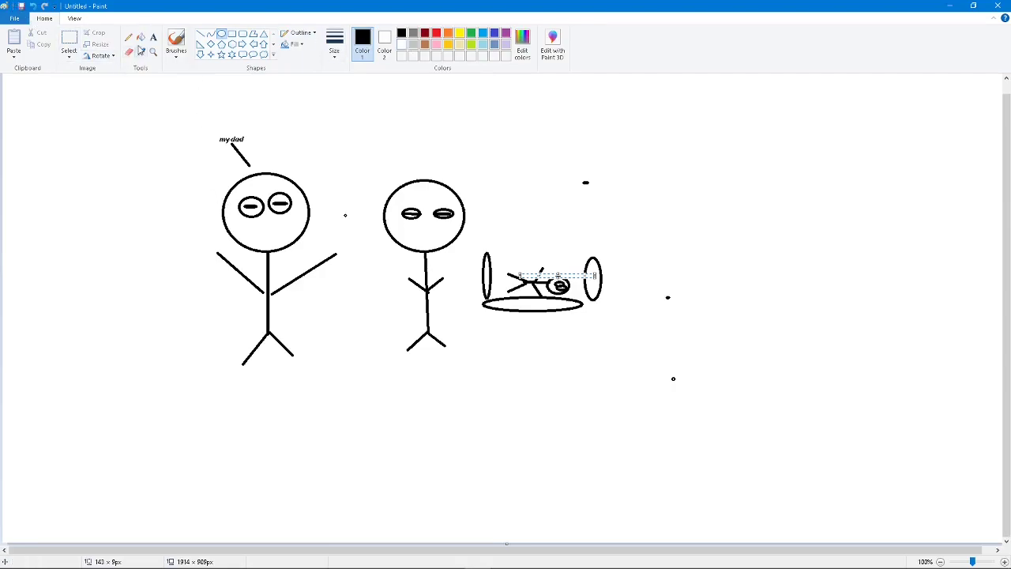
left_click(33, 7)
mouse_move(592, 288)
left_mouse_down()
mouse_move(589, 277)
mouse_move(597, 282)
left_mouse_up()
left_click(33, 8)
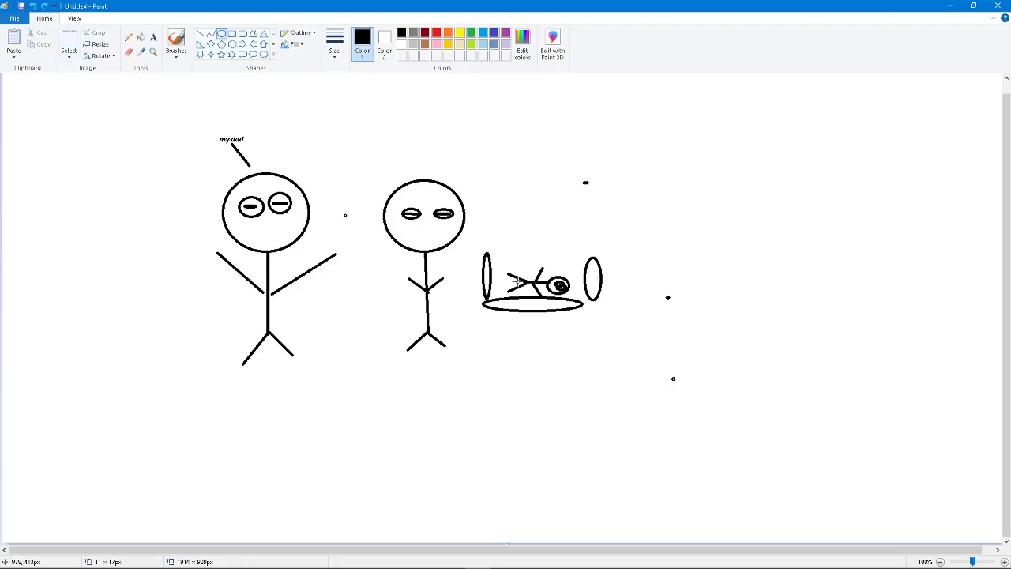
left_click(595, 281)
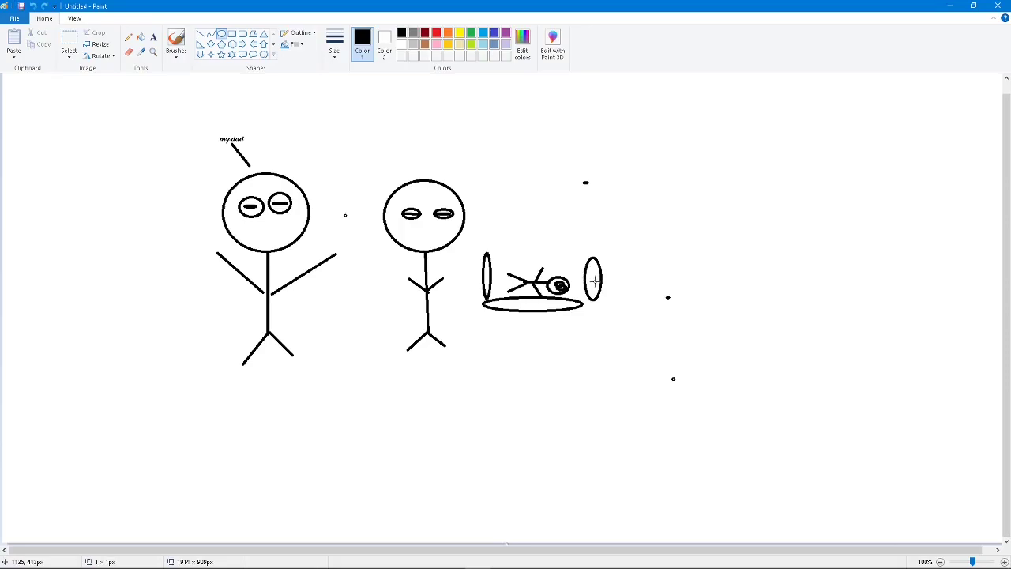
left_click(35, 10)
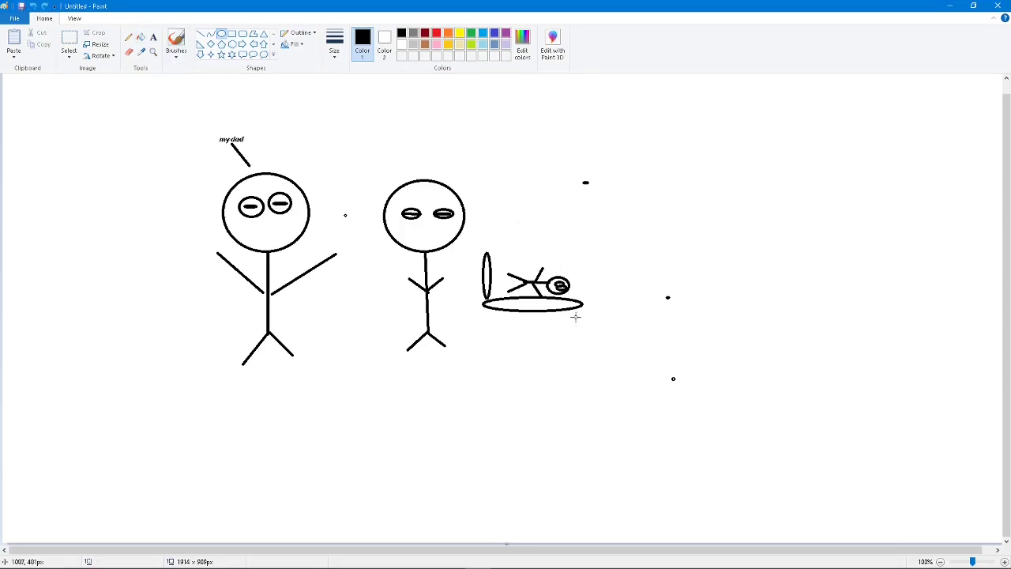
Step: Draw a thin vertical ellipse about 13 × 86 px as the head-end bedpost and a row of five thin ellipses as bed legs
left_click_drag(583, 305, 576, 257)
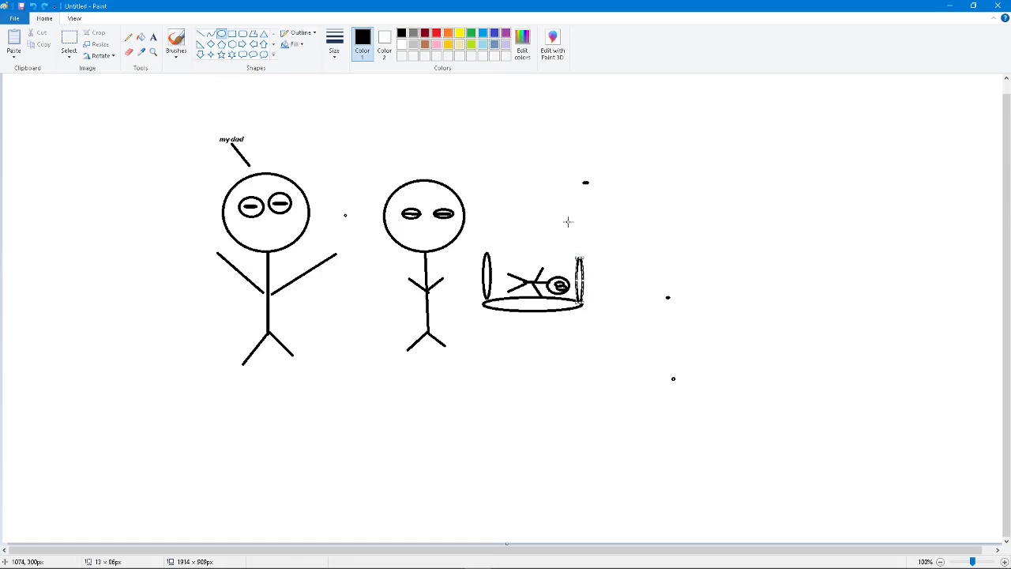
mouse_move(495, 309)
left_mouse_down()
mouse_move(498, 340)
mouse_move(517, 326)
mouse_move(519, 351)
mouse_move(538, 320)
mouse_move(542, 348)
left_mouse_up()
left_click_drag(554, 312, 583, 346)
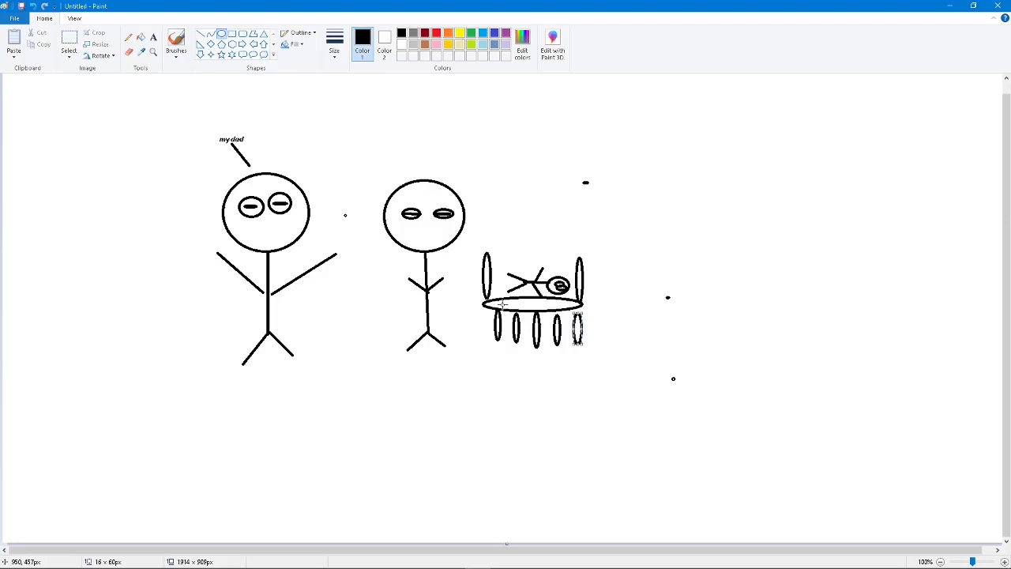
Step: Try a large ellipse around the lying figure, and undo it together with the last three bed legs
left_click_drag(487, 255, 580, 303)
left_click(670, 230)
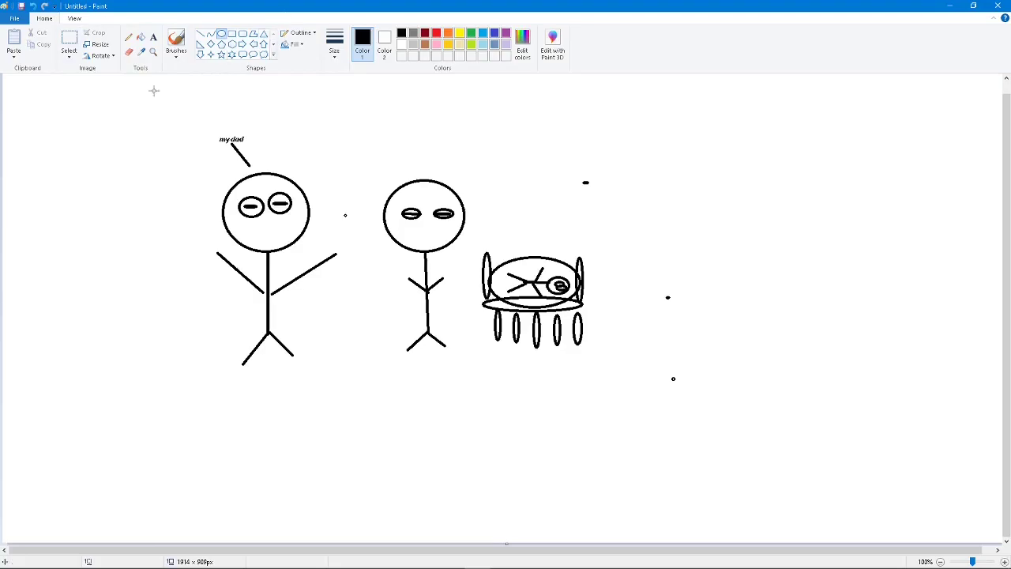
left_click(35, 9)
left_click(35, 10)
left_click(36, 10)
left_click(35, 10)
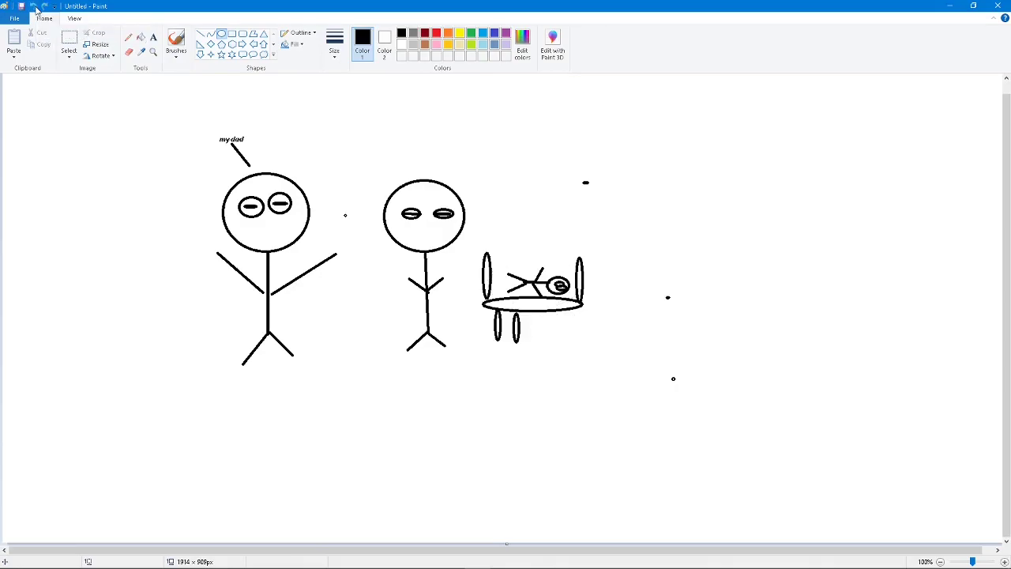
Step: Undo the bed, the lying figure, both standing stick figures and the caption until the canvas is blank
left_click(36, 10)
left_click(35, 10)
left_click(36, 10)
left_click(36, 10)
left_click(35, 9)
left_click(35, 10)
left_click(36, 9)
left_click(36, 9)
left_click(44, 6)
left_click(44, 5)
left_click(44, 6)
left_click(45, 6)
left_click(53, 5)
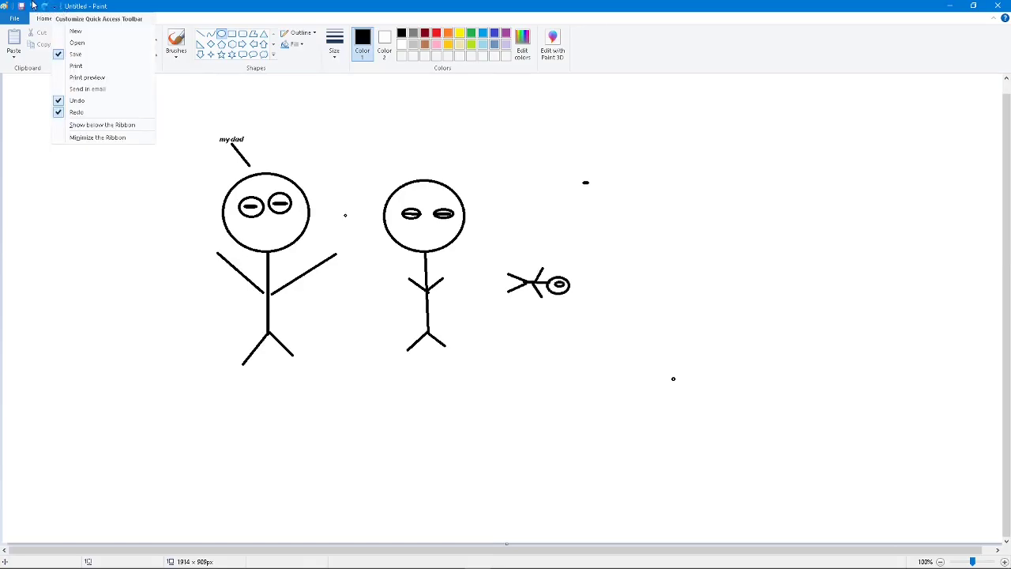
left_click(33, 6)
left_click(33, 5)
left_click(33, 5)
left_click(33, 5)
left_click(33, 5)
left_click(33, 5)
left_click(33, 6)
left_click(33, 5)
left_click(44, 6)
left_click(44, 6)
left_click(52, 6)
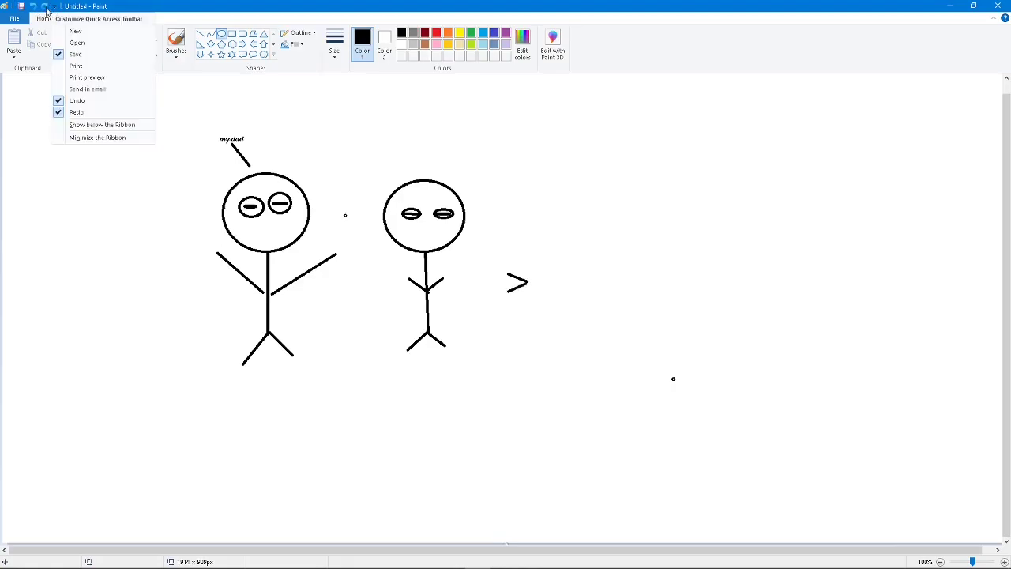
left_click(34, 6)
left_click(34, 6)
left_click(34, 7)
left_click(33, 6)
left_click(34, 7)
left_click(34, 6)
left_click(34, 6)
left_click(34, 6)
left_click(34, 6)
left_click(34, 6)
double_click(34, 7)
left_click(34, 7)
left_click(34, 6)
left_click(34, 6)
left_click(34, 7)
left_click(34, 7)
left_click(34, 6)
left_click(34, 6)
left_click(34, 6)
left_click(34, 6)
left_click(34, 6)
left_click(34, 6)
left_click(34, 6)
left_click(34, 6)
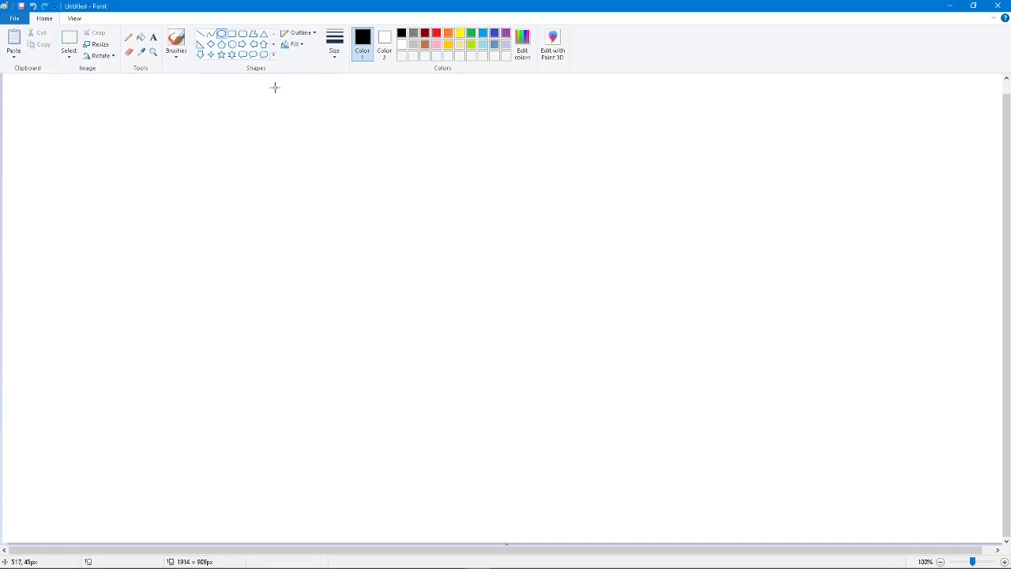
Step: Try a text caption reading "age 2" in the upper part of the blank canvas, and undo it
left_click(153, 38)
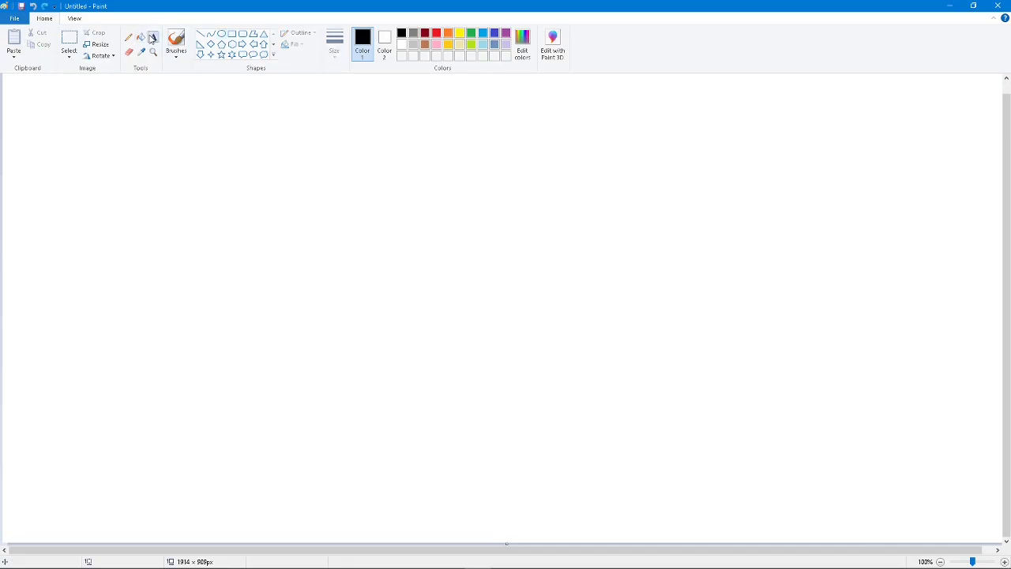
left_click(255, 112)
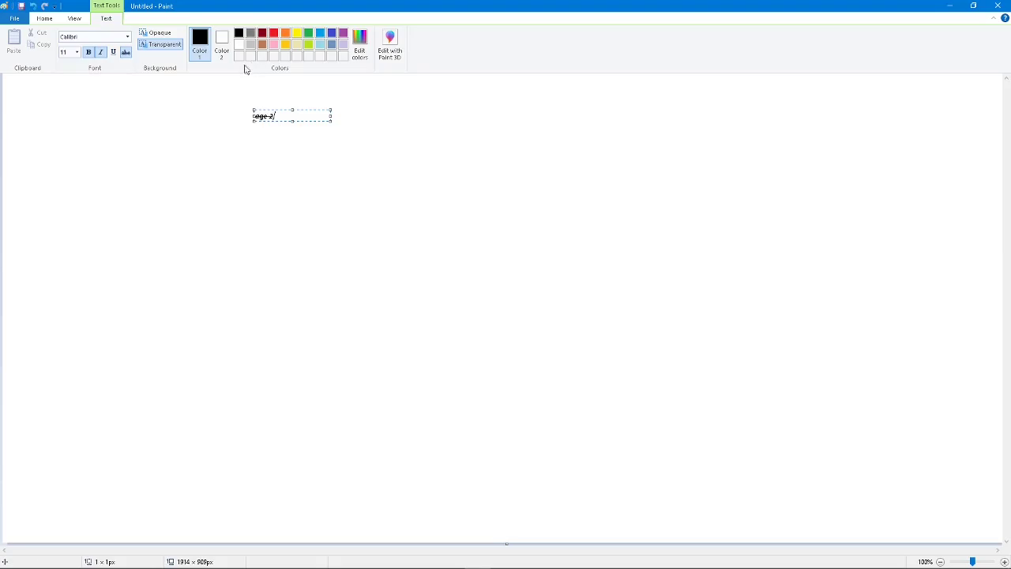
left_click(503, 230)
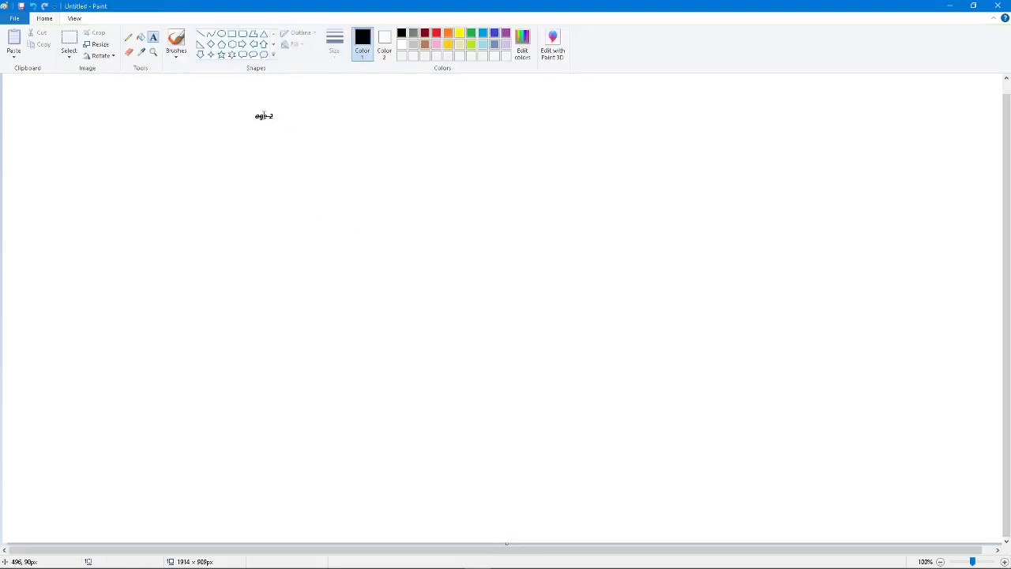
left_click(33, 6)
Step: Draw an ellipse near the middle of the canvas as a head and widen it to about 74 × 74 px
left_click(128, 37)
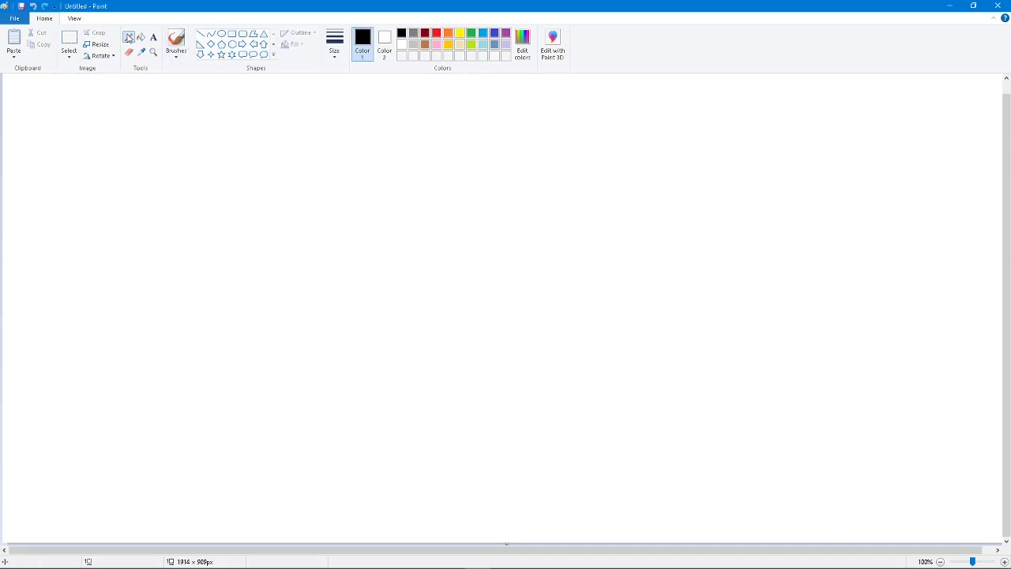
left_click(175, 42)
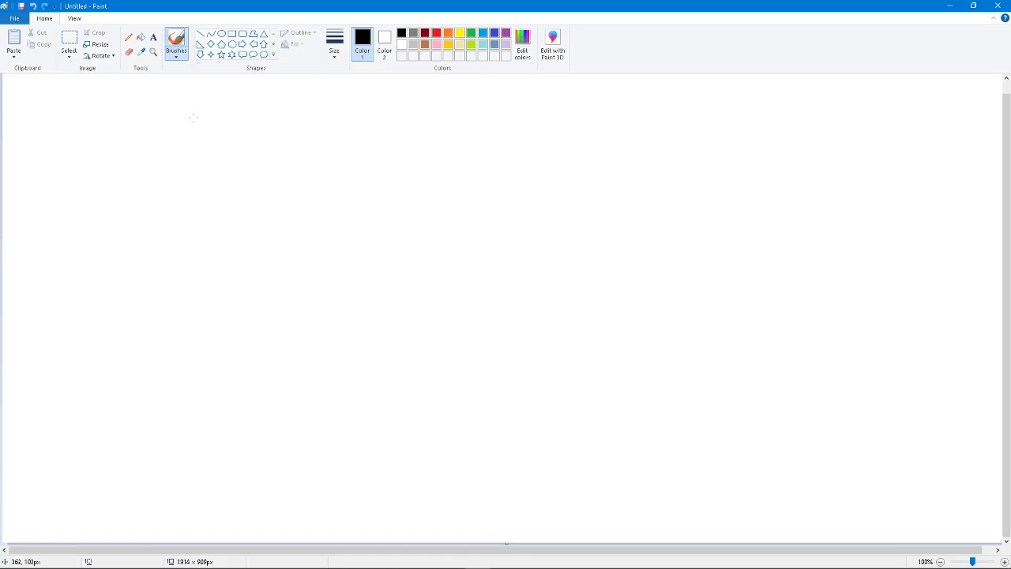
left_click(222, 34)
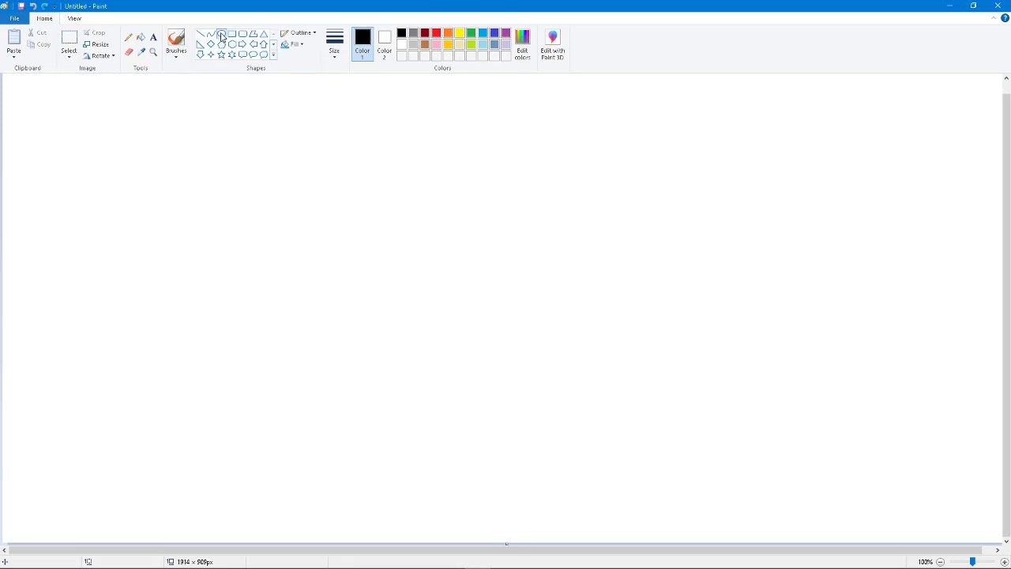
left_click(222, 36)
left_click_drag(458, 250, 430, 278)
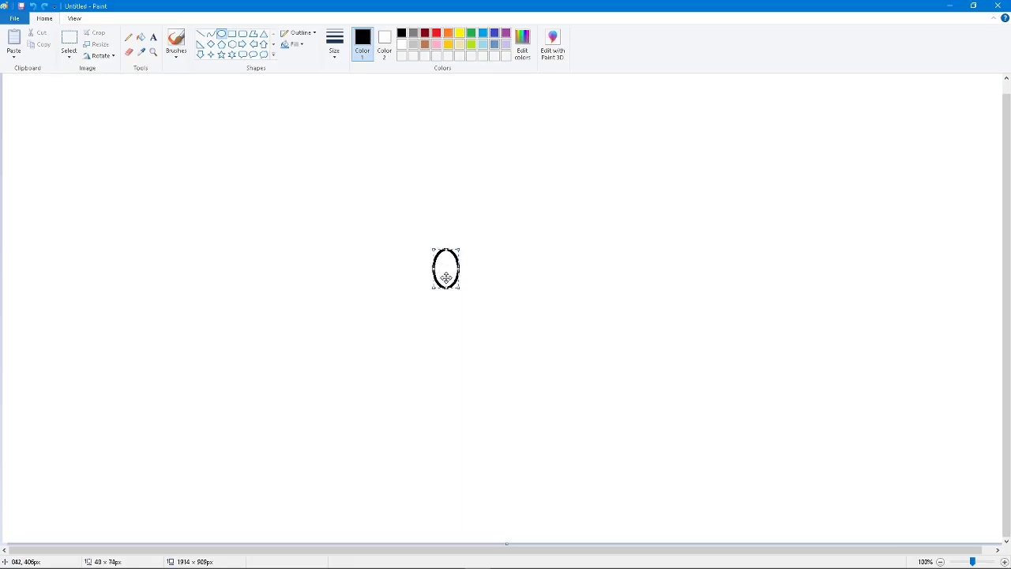
left_click_drag(433, 270, 419, 268)
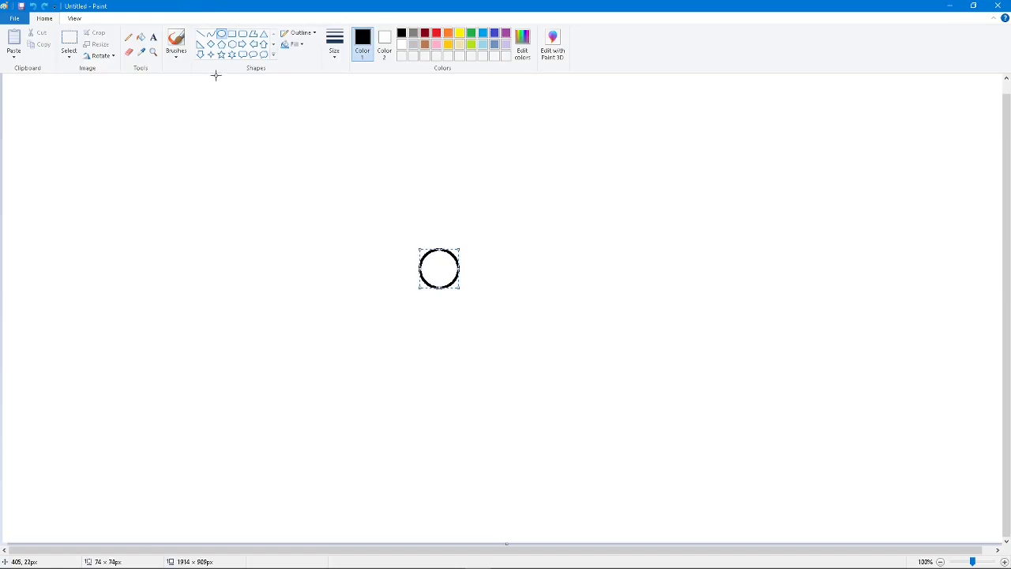
Step: Draw straight lines below the head for the stick figure's body, two raised arms and two short legs
left_click(201, 33)
left_click_drag(437, 286, 437, 329)
left_click(449, 306)
mouse_move(458, 290)
left_mouse_down()
mouse_move(438, 303)
mouse_move(414, 288)
mouse_move(437, 303)
mouse_move(425, 332)
mouse_move(449, 332)
mouse_move(437, 331)
left_mouse_up()
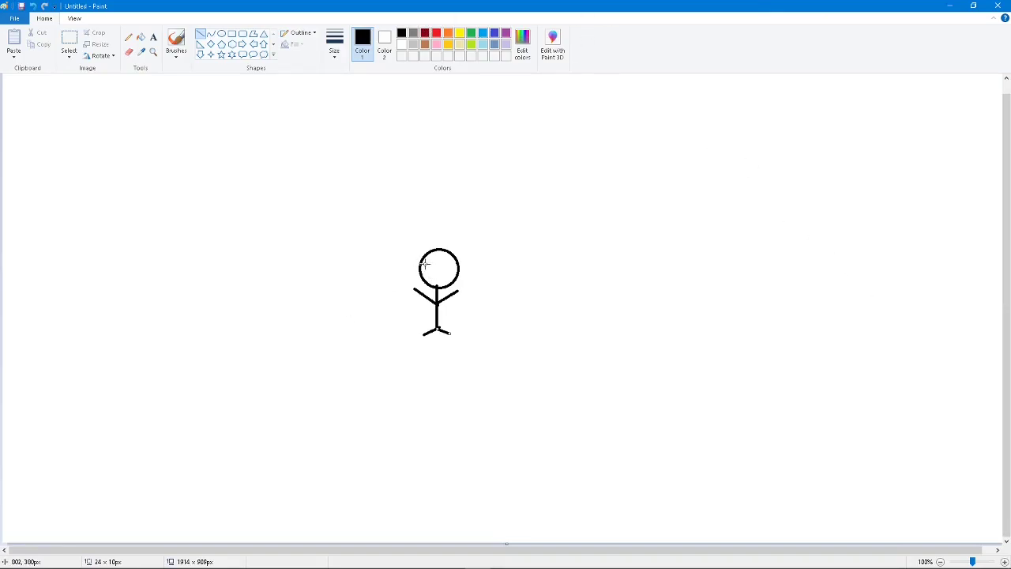
Step: Replace the trial line marks inside the head with two small upright ellipses as eyes
mouse_move(425, 264)
left_mouse_down()
mouse_move(439, 283)
mouse_move(425, 263)
mouse_move(443, 274)
left_mouse_up()
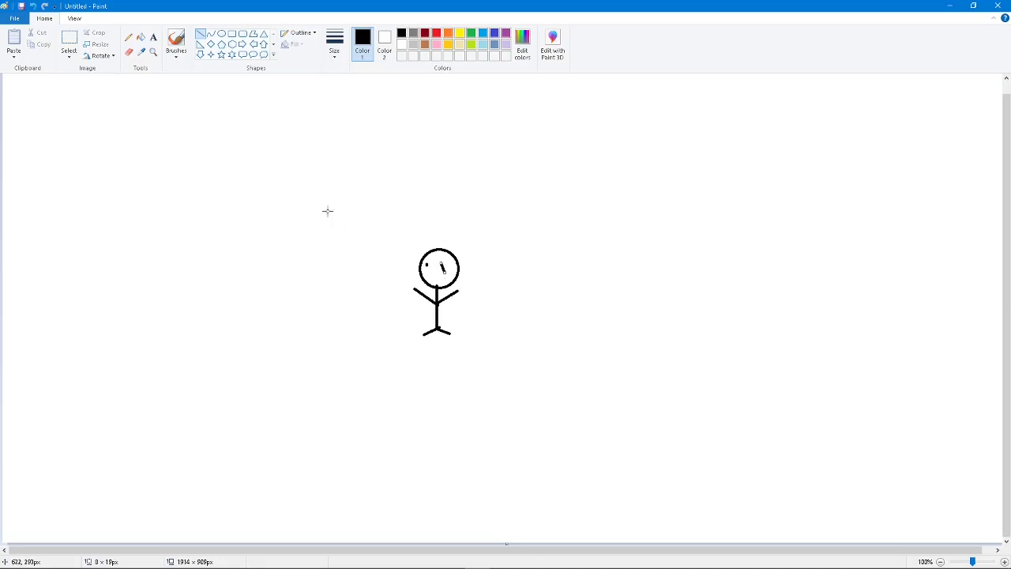
left_click(38, 7)
left_click(222, 33)
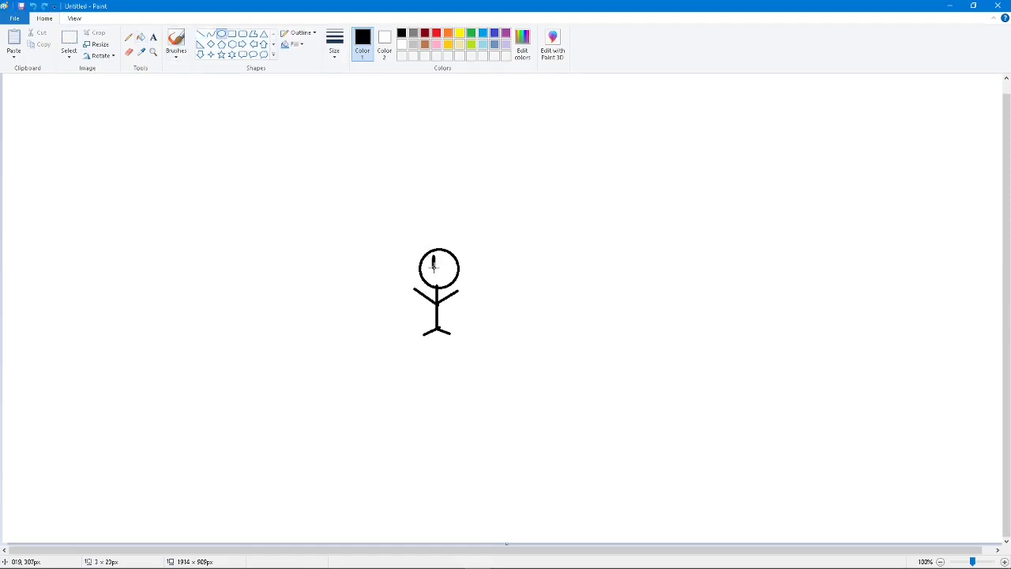
left_click_drag(437, 267, 429, 260)
left_click(34, 6)
mouse_move(432, 258)
left_mouse_down()
mouse_move(423, 283)
mouse_move(425, 273)
mouse_move(448, 278)
left_mouse_up()
left_click(497, 213)
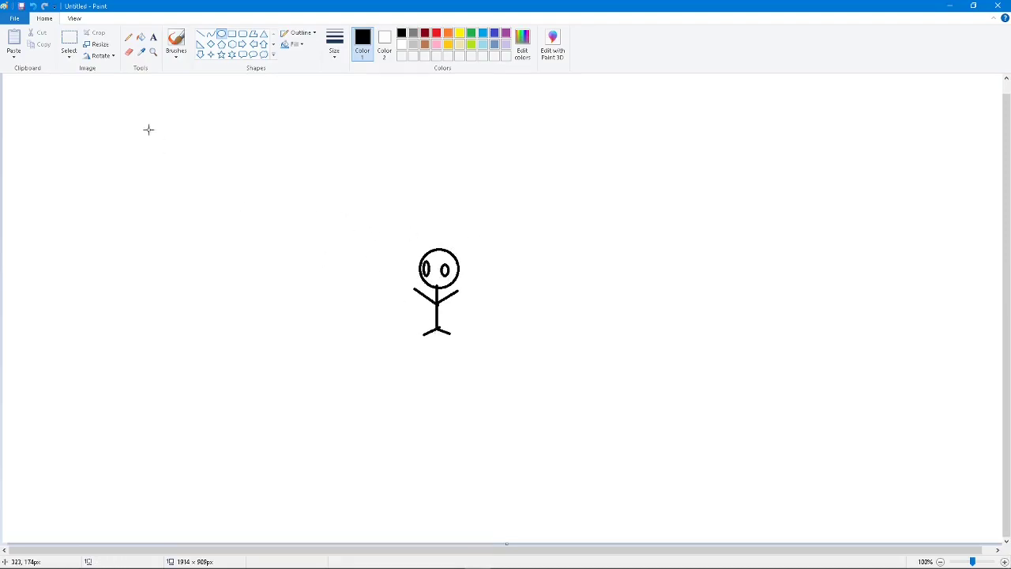
Step: Try a long diagonal line from the raised hand and an ellipse about 90 × 149 px over the body, undoing each
left_click(201, 34)
left_click_drag(415, 290, 319, 190)
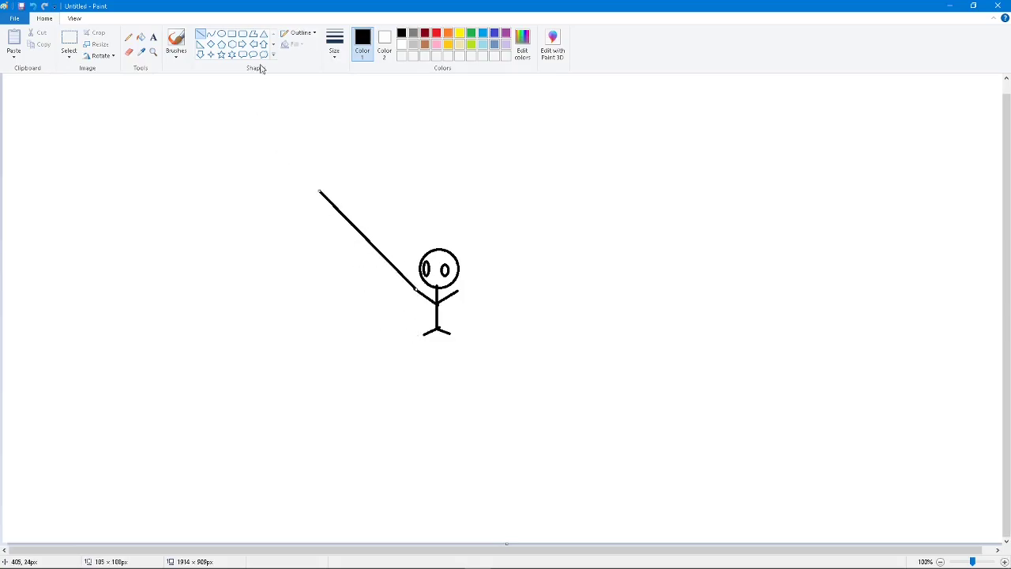
left_click(34, 6)
left_click(222, 34)
left_click_drag(412, 288, 461, 364)
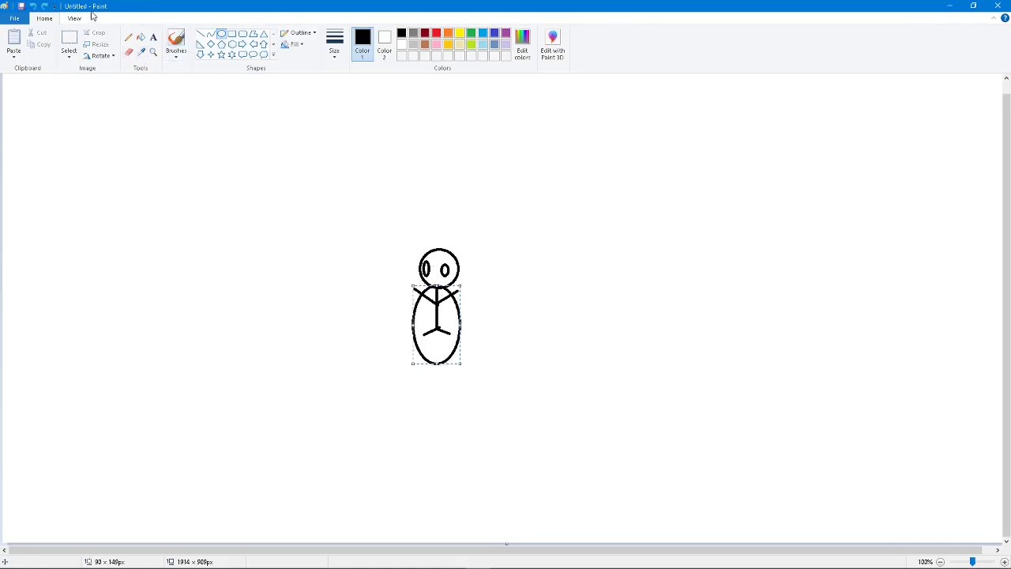
left_click(34, 7)
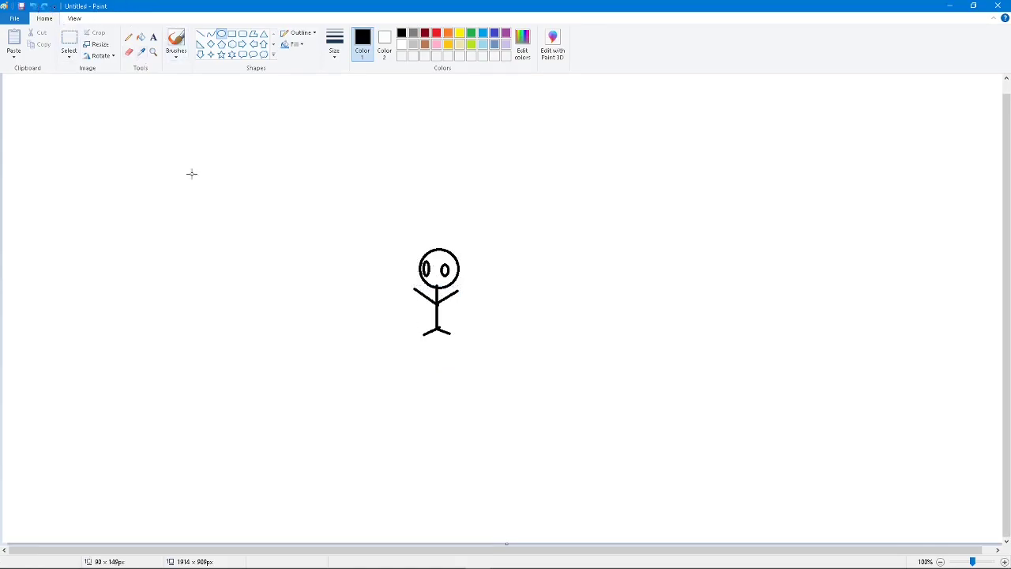
Step: Try an ellipse about 227 × 248 px around the stick figure, and undo it together with the whole figure
left_click_drag(381, 232, 501, 364)
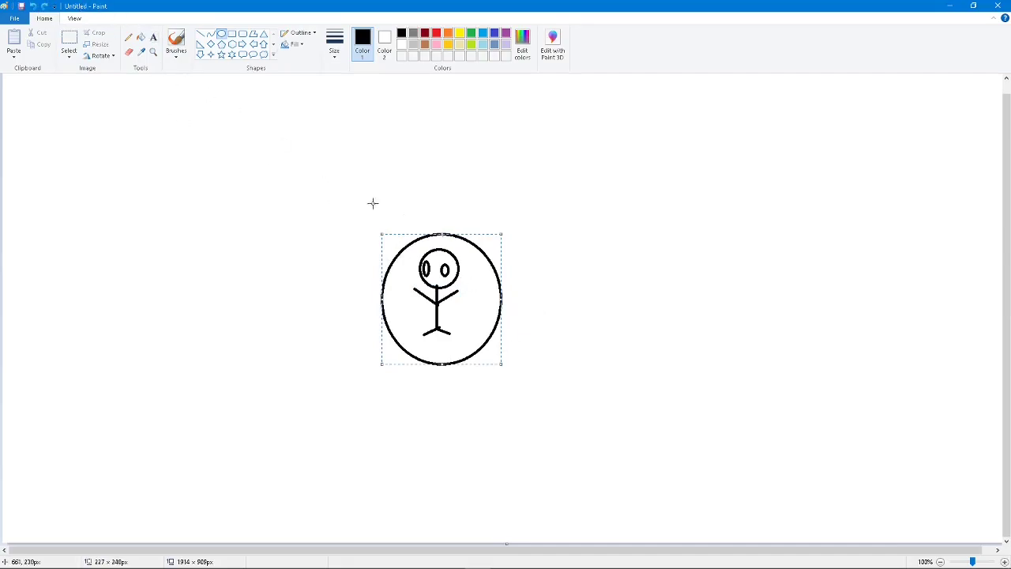
left_click(34, 6)
left_click(34, 6)
left_click(35, 6)
left_click(36, 7)
left_click(34, 6)
left_click(35, 7)
left_click(35, 6)
left_click(34, 6)
left_click(35, 6)
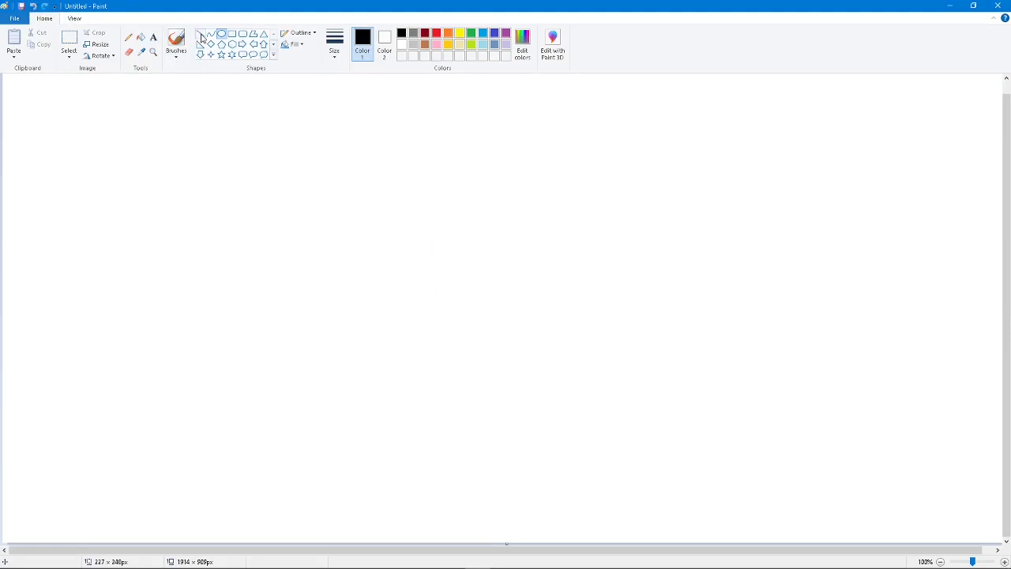
Step: Draw a tall open door from two upright lines and a top line about 136 px wide, with a small ellipse as its knob
left_click(201, 35)
mouse_move(385, 198)
left_mouse_down()
mouse_move(376, 351)
mouse_move(385, 391)
left_mouse_up()
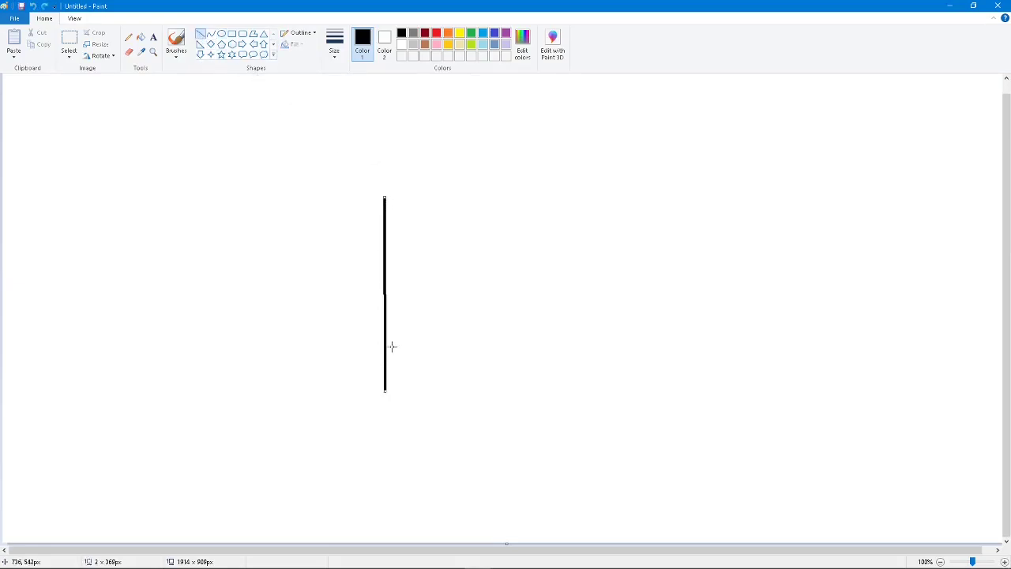
left_click_drag(378, 197, 315, 182)
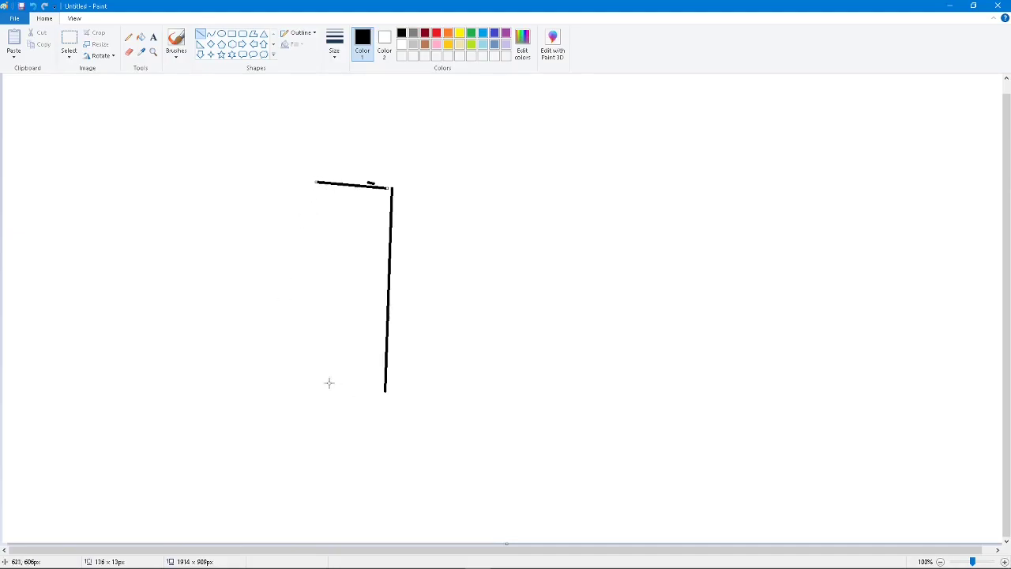
mouse_move(305, 391)
left_mouse_down()
mouse_move(320, 323)
mouse_move(316, 182)
left_mouse_up()
left_click(224, 35)
left_click_drag(333, 279, 350, 305)
Step: Draw a doorway beside the door with a top line about 211 px long and a side line about 379 px tall
left_click(200, 34)
mouse_move(393, 188)
left_mouse_down()
mouse_move(542, 179)
mouse_move(563, 318)
mouse_move(584, 250)
mouse_move(580, 171)
mouse_move(531, 187)
mouse_move(485, 183)
mouse_move(502, 187)
left_mouse_up()
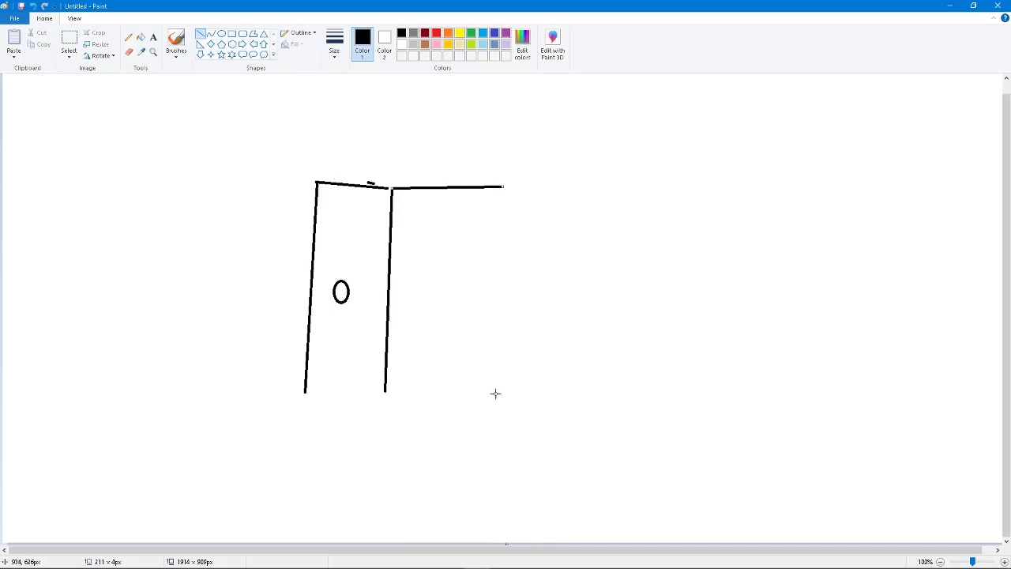
left_click_drag(516, 386, 509, 185)
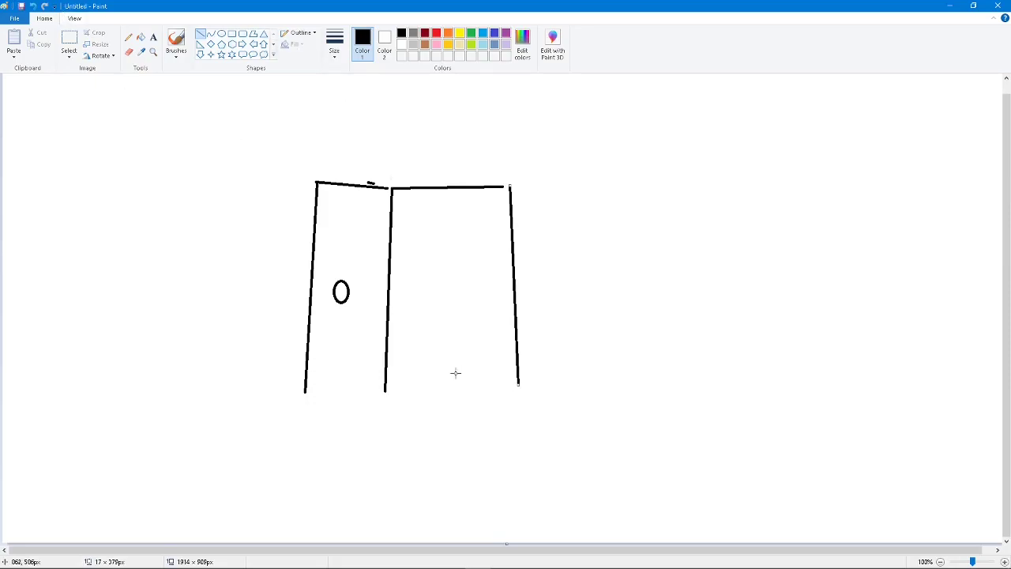
Step: Draw a stick figure in the doorway with a head about 42 × 47 px, a body, an outstretched arm, a bent arm and two legs
left_click(222, 34)
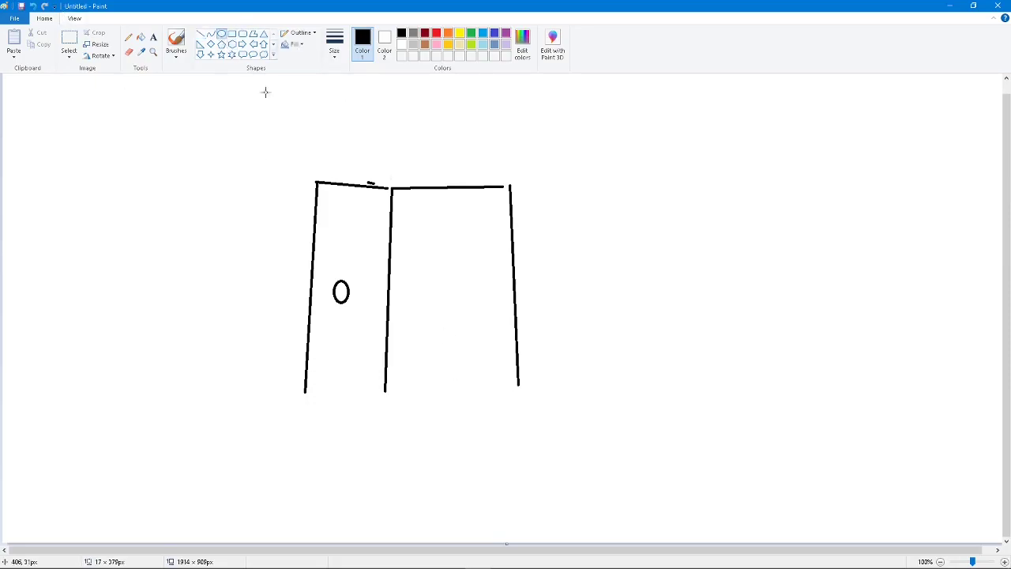
left_click_drag(441, 273, 465, 297)
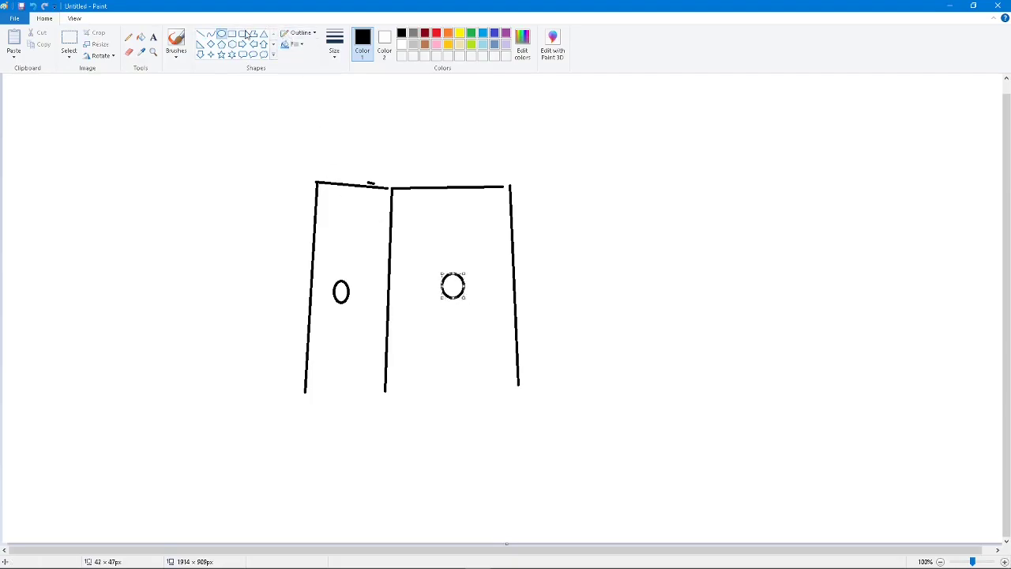
left_click(203, 34)
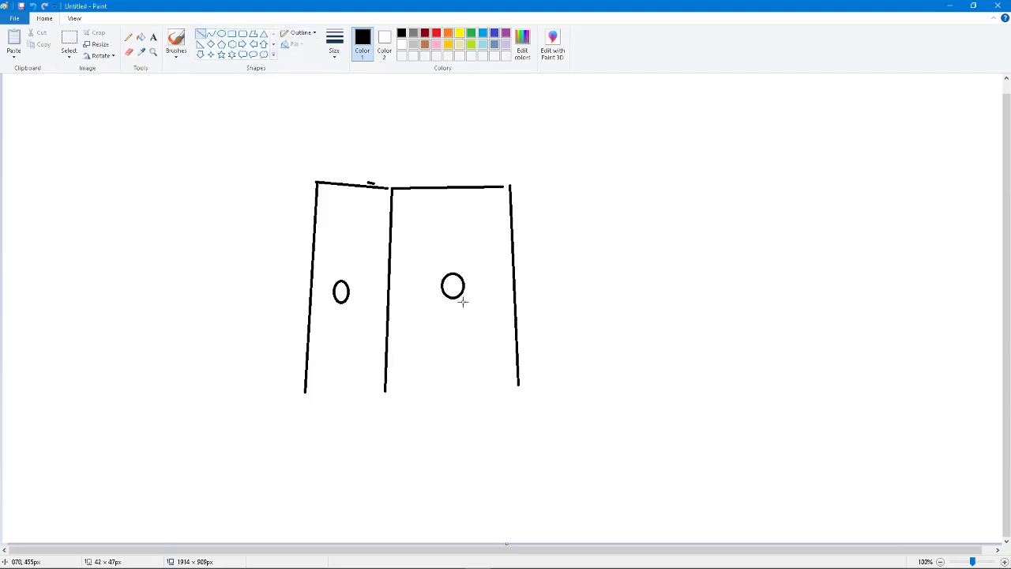
mouse_move(452, 299)
left_mouse_down()
mouse_move(452, 331)
mouse_move(423, 308)
left_mouse_up()
mouse_move(452, 331)
left_mouse_down()
mouse_move(430, 363)
mouse_move(452, 334)
mouse_move(435, 357)
mouse_move(446, 346)
left_mouse_up()
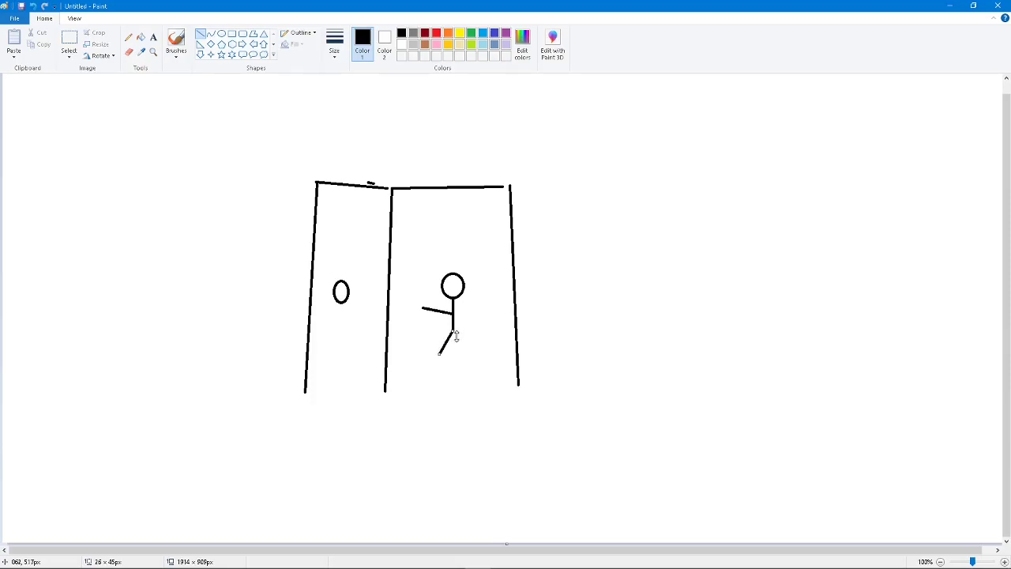
left_click_drag(467, 348, 453, 331)
left_click_drag(465, 319, 454, 334)
Step: Draw two small upright ellipses as eyes inside the figure's head, undoing the first attempt
left_click(224, 34)
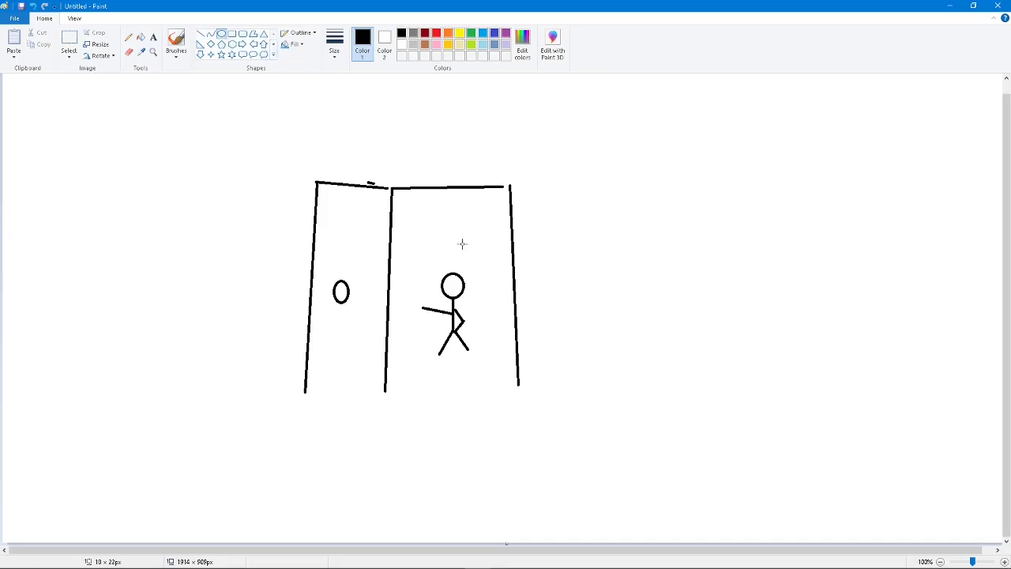
left_click_drag(448, 285, 454, 295)
left_click_drag(498, 313, 488, 309)
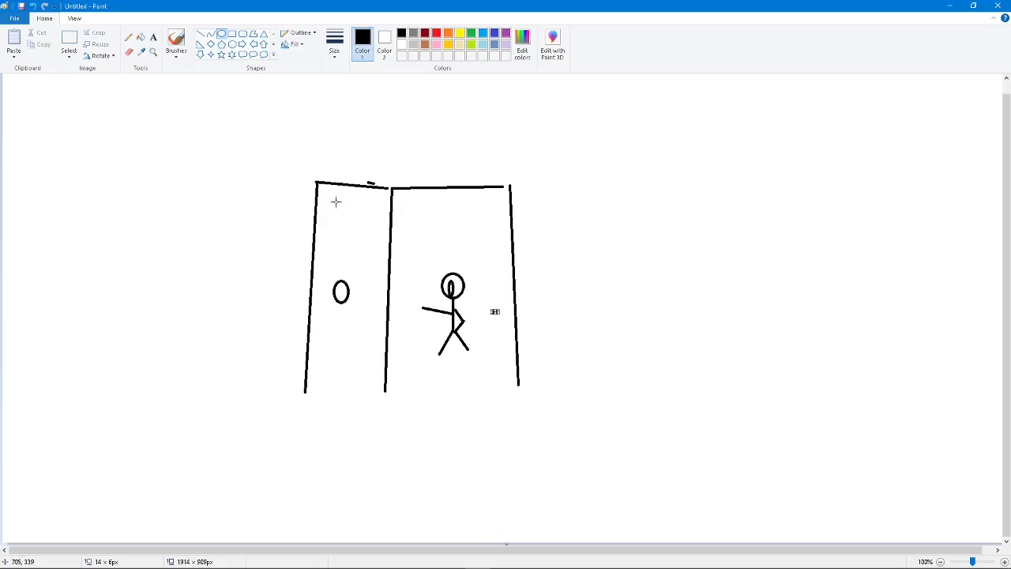
left_click(34, 7)
left_click(34, 7)
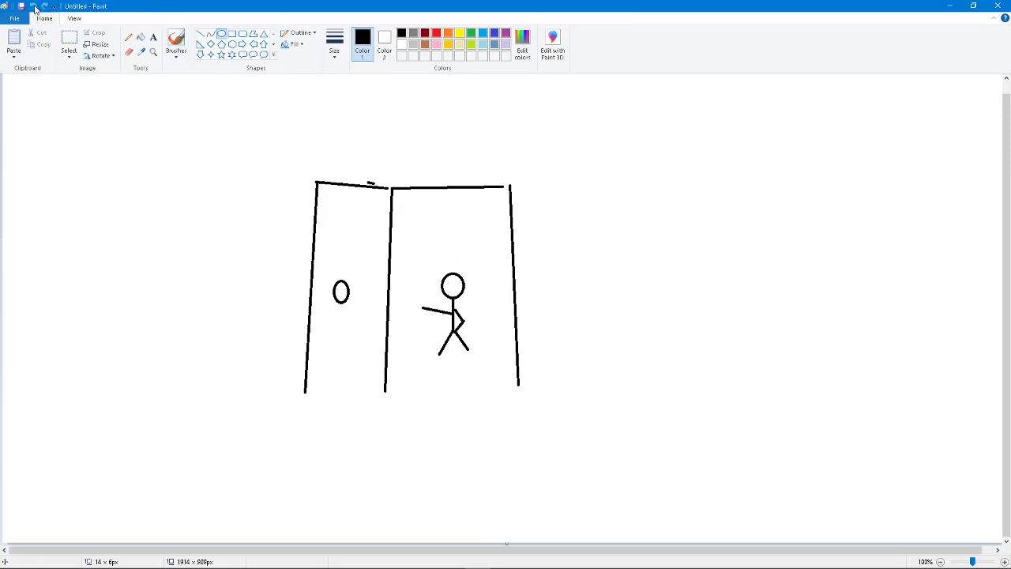
mouse_move(449, 284)
left_mouse_down()
mouse_move(452, 302)
mouse_move(458, 283)
mouse_move(461, 294)
left_mouse_up()
left_click(462, 290)
left_click(463, 289)
Step: Draw a tiny ellipse on the line between door and doorway, then try a flat ellipse towards the figure's head and undo it
scroll(142, 155, "up", 1)
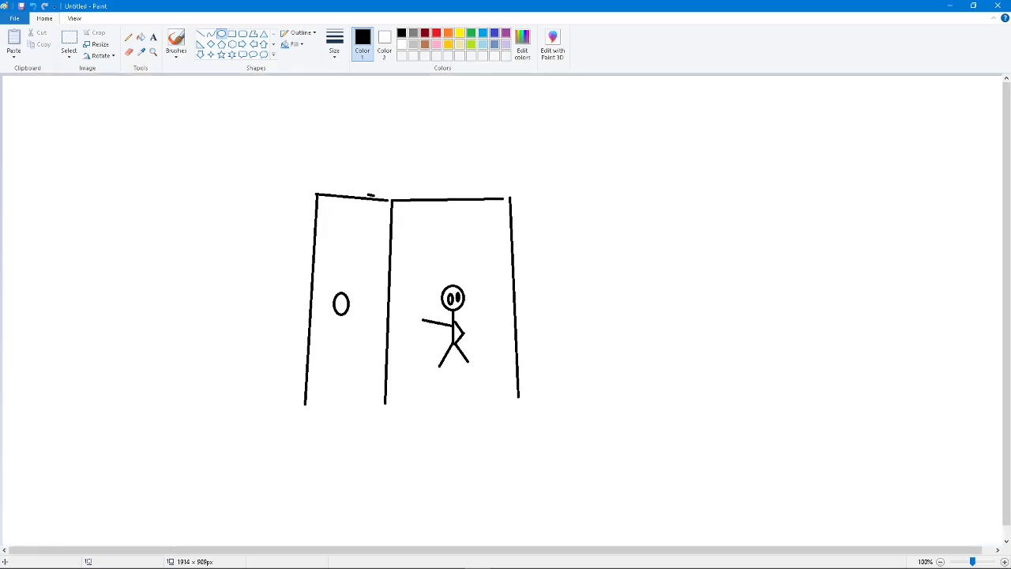
left_click_drag(388, 349, 393, 354)
left_click_drag(389, 305, 444, 305)
key("ctrl+z")
Step: Draw a horizontal line behind the figure across the doorway, and close the bottoms of the doorway and door with lines about 262 and 150 px long
left_click(200, 34)
left_click_drag(392, 312, 447, 309)
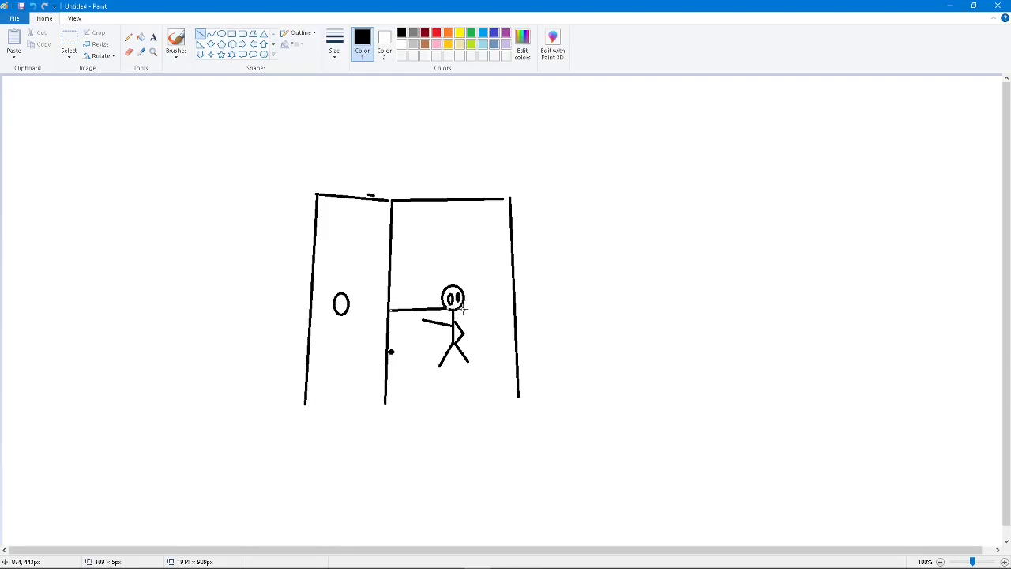
left_click(512, 304)
left_click_drag(472, 309, 462, 308)
left_click_drag(386, 405, 524, 396)
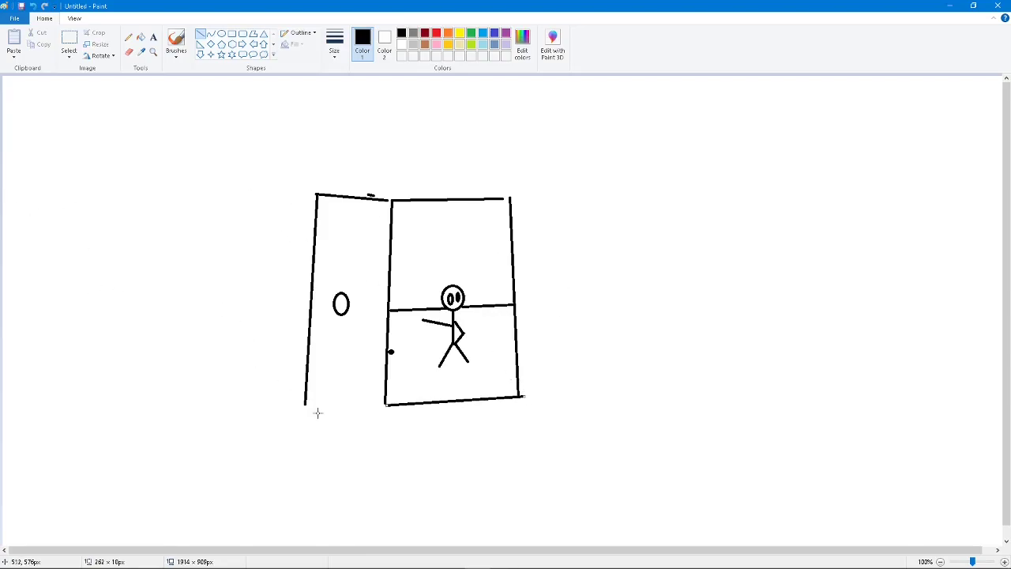
left_click_drag(306, 405, 385, 405)
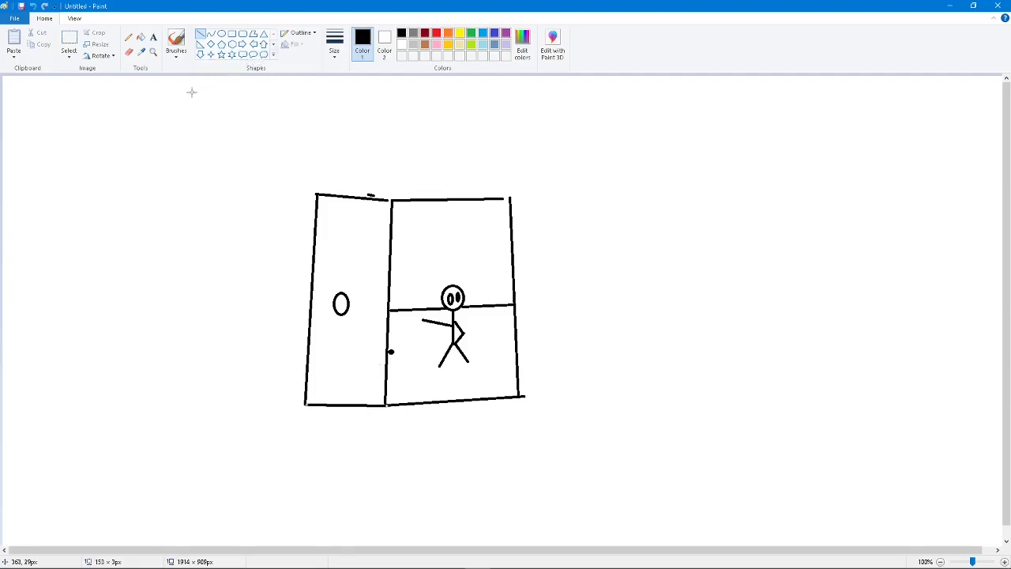
Step: Undo every stroke of the doorway scene until the canvas is blank
left_click(33, 6)
left_click(33, 6)
left_click(33, 7)
left_click(33, 7)
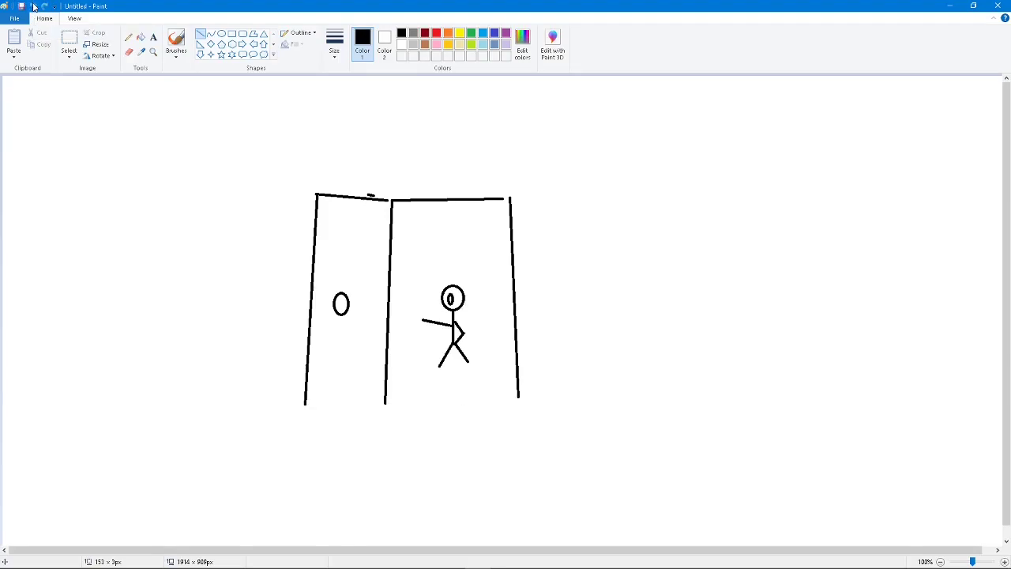
left_click(33, 6)
left_click(31, 7)
left_click(30, 6)
left_click(31, 6)
left_click(31, 7)
left_click(31, 7)
left_click(31, 7)
left_click(31, 6)
left_click(31, 6)
left_click(31, 6)
left_click(31, 7)
left_click(31, 7)
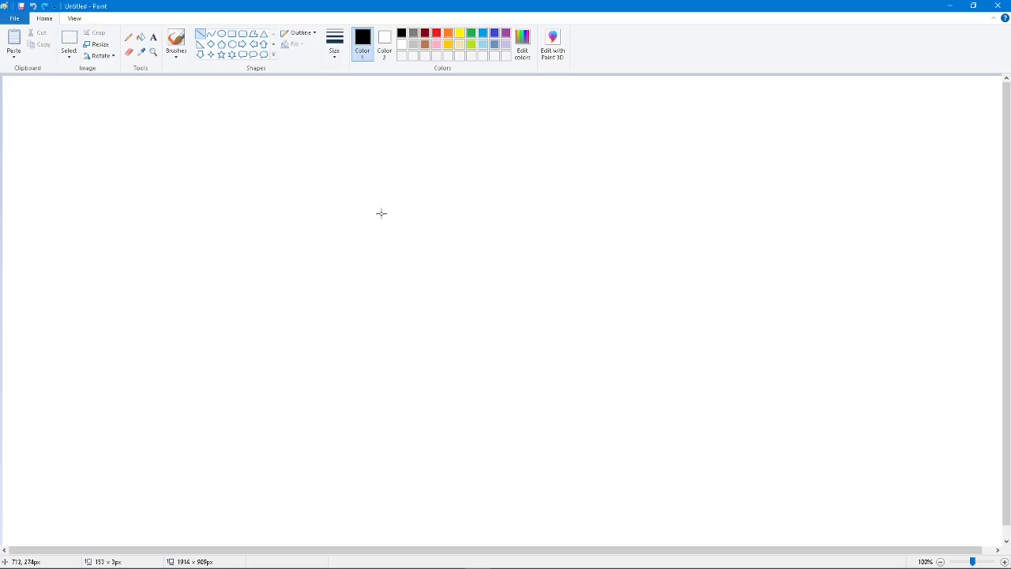
Step: Draw a round head about 110 × 107 px in the upper middle of the canvas, undoing the wider first attempt
left_click(222, 33)
mouse_move(350, 180)
left_mouse_down()
mouse_move(438, 250)
mouse_move(426, 243)
left_mouse_up()
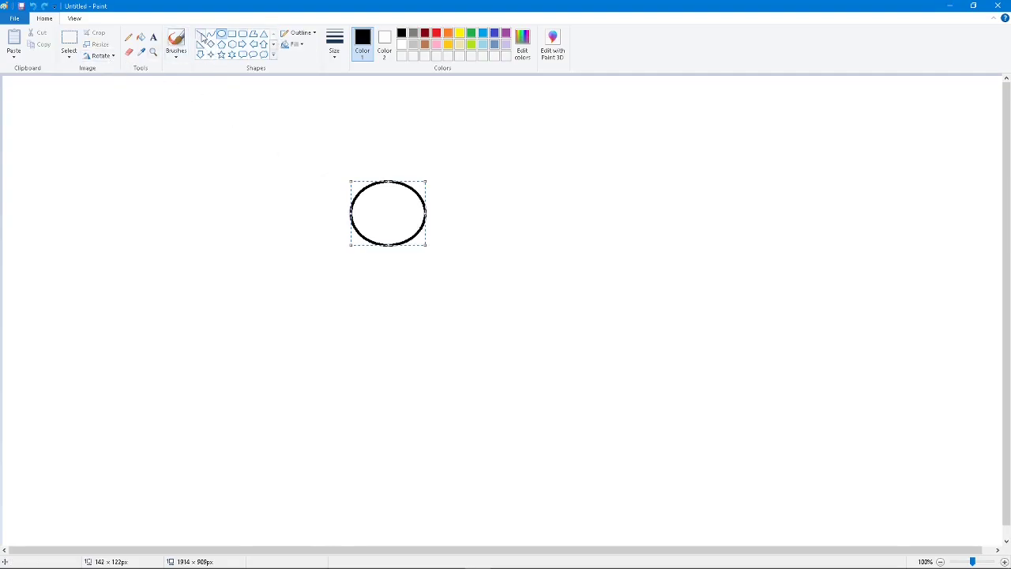
left_click(34, 7)
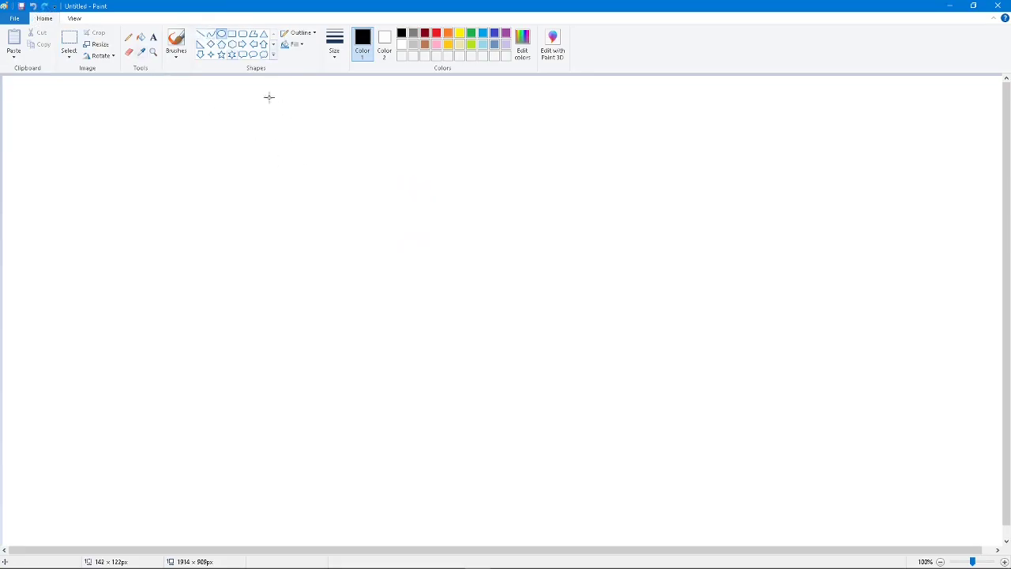
left_click_drag(343, 183, 401, 240)
Step: Draw two round eyes inside the head, the second about 30 × 30 px, each with a short upright line about 26 px long as pupil
left_click(201, 34)
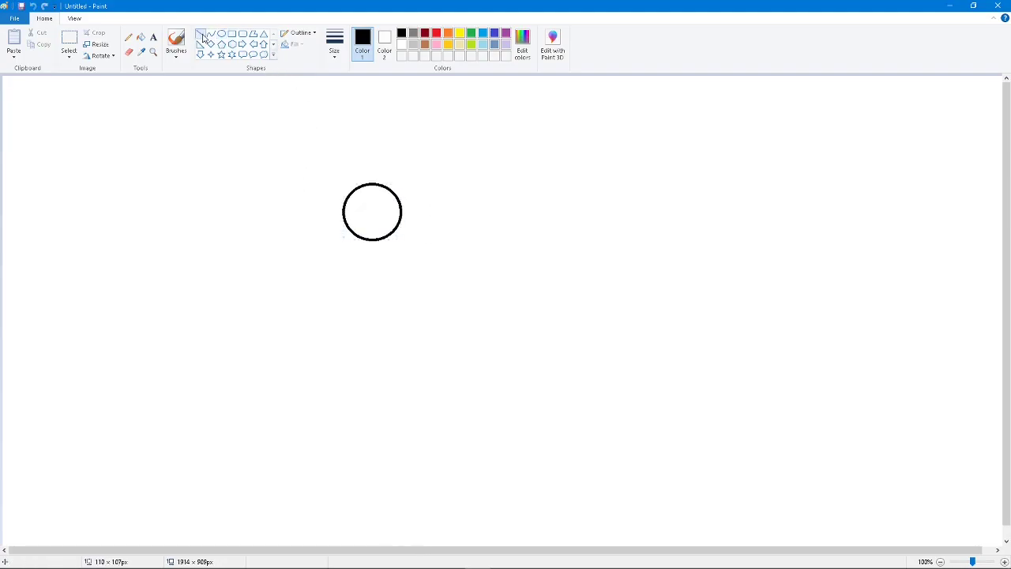
left_click(221, 34)
left_click_drag(365, 195, 350, 212)
left_click(201, 34)
mouse_move(356, 198)
left_mouse_down()
mouse_move(354, 209)
mouse_move(384, 212)
left_mouse_up()
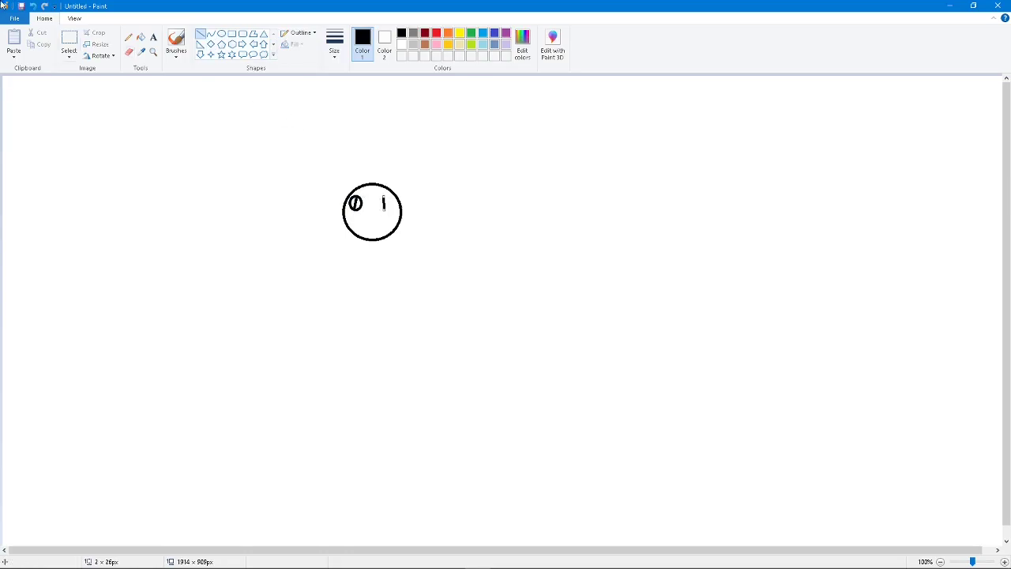
left_click(221, 34)
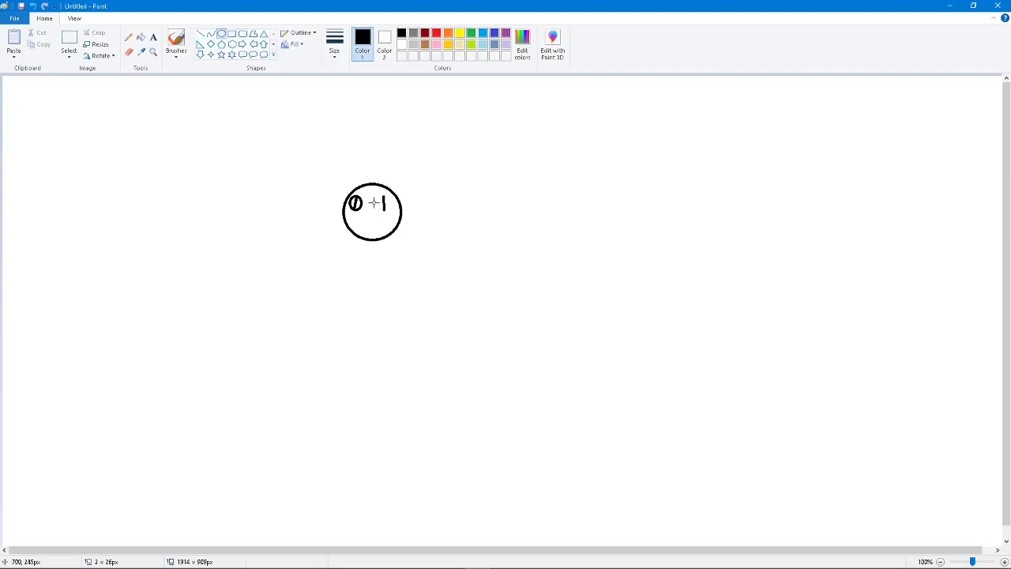
left_click_drag(371, 194, 395, 217)
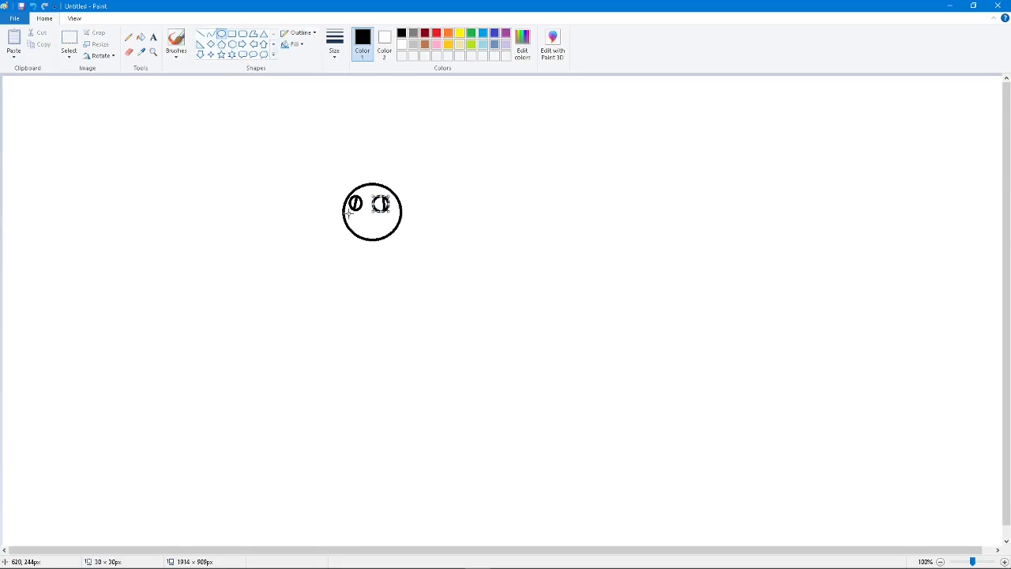
left_click_drag(357, 226, 116, 87)
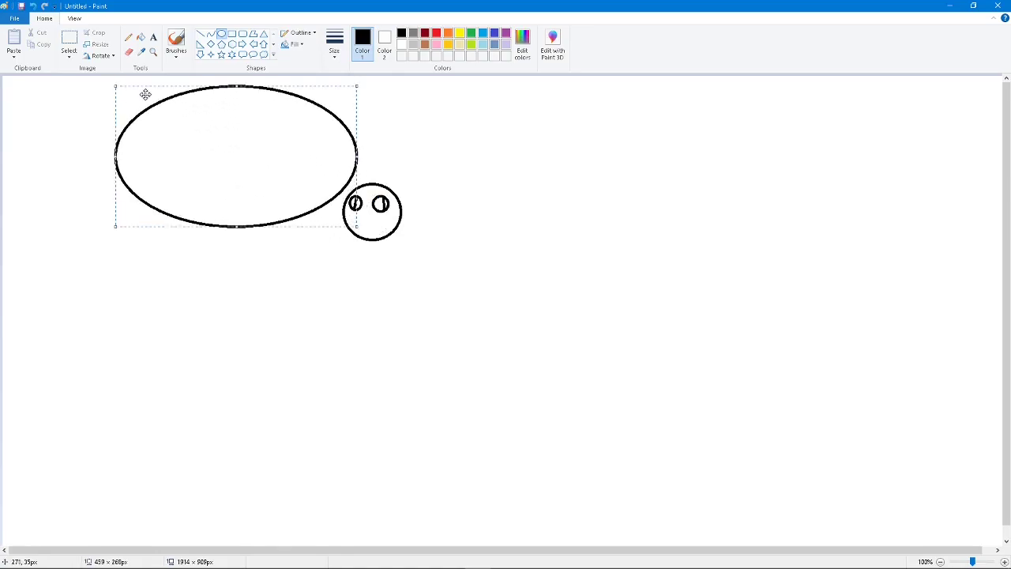
left_click(4, 6)
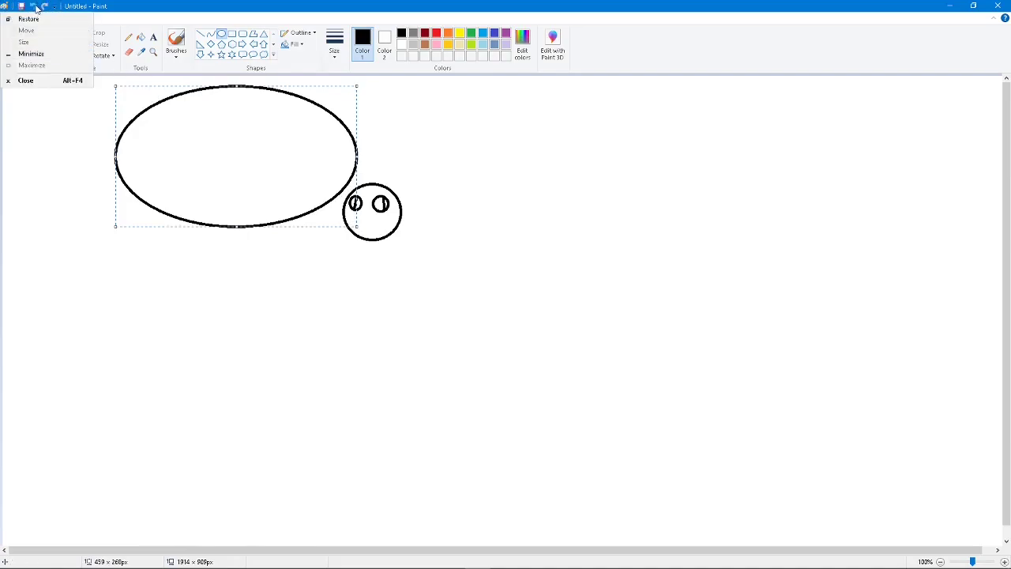
left_click(79, 509)
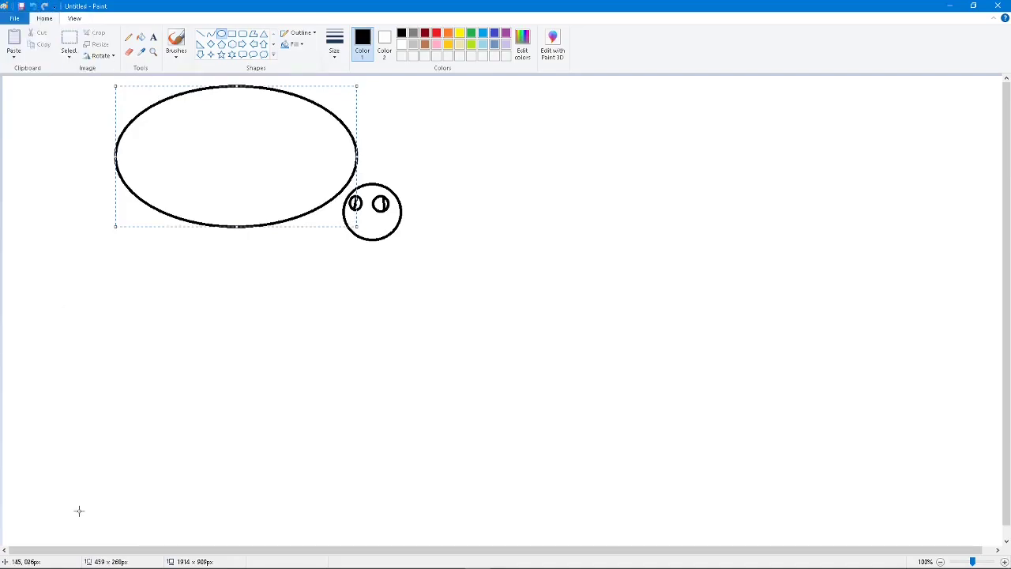
left_click(34, 6)
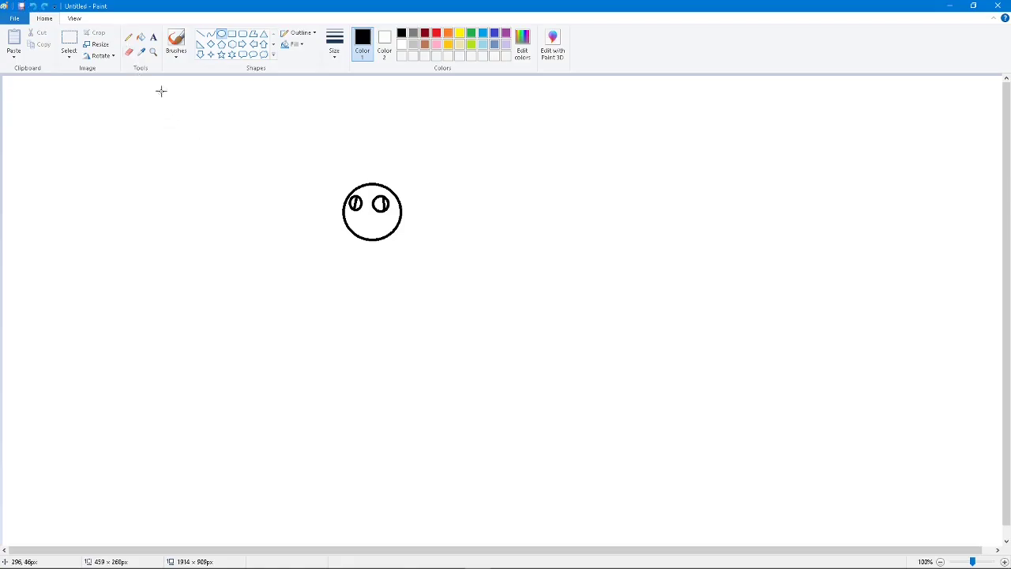
Step: Draw straight lines below the large head for a body, a long raised arm, a short arm about 25 × 13 px and two spread legs
left_click(201, 34)
mouse_move(370, 239)
left_mouse_down()
mouse_move(366, 285)
mouse_move(377, 298)
mouse_move(368, 289)
left_mouse_up()
left_click_drag(393, 249, 368, 269)
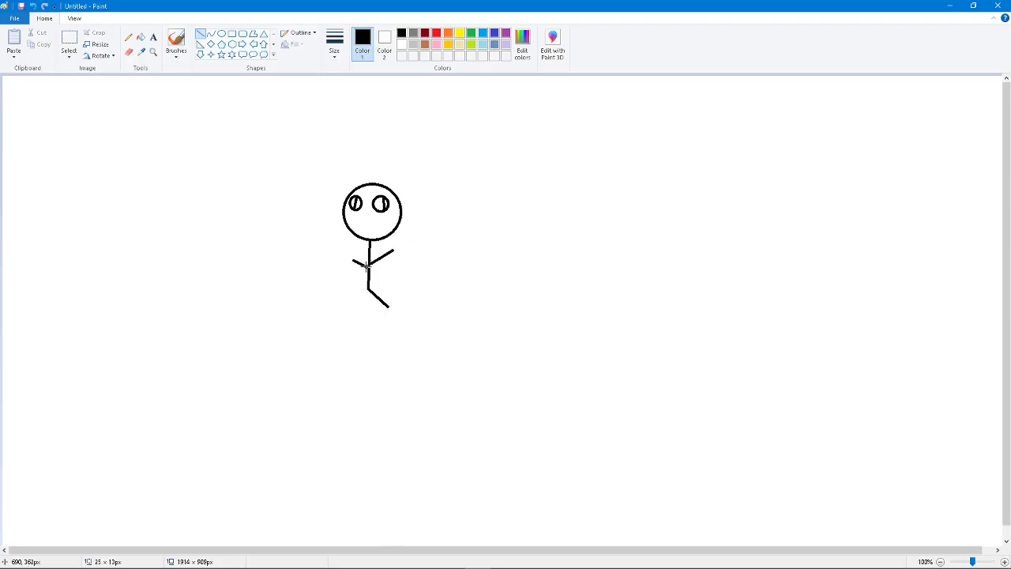
left_click_drag(348, 308, 368, 289)
left_click(508, 231)
Step: Draw a smaller headless stick figure beside the first, with an upright body, two short legs and two raised arms, one about 43 × 35 px
left_click_drag(455, 243, 457, 290)
left_click(364, 175)
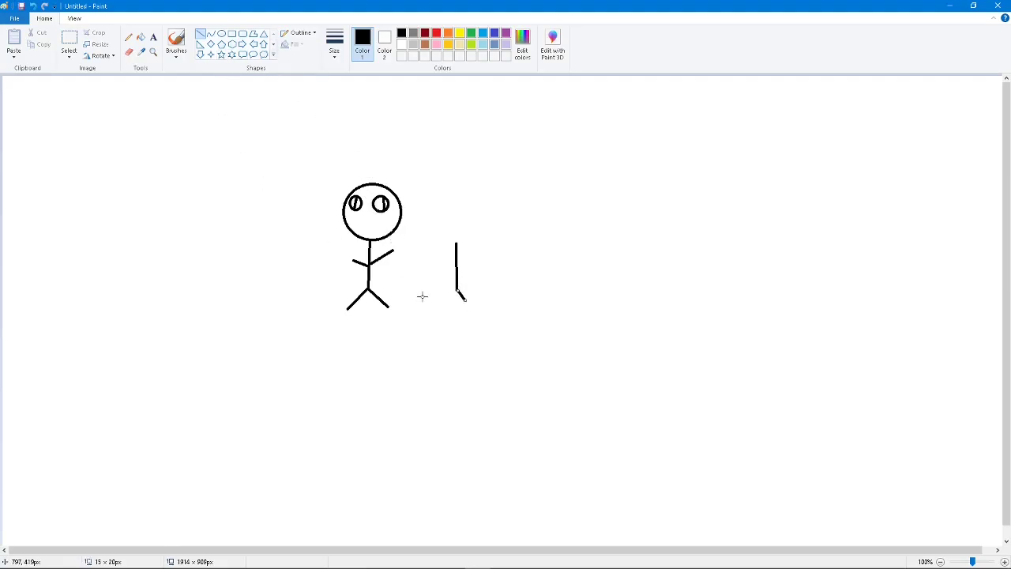
left_click_drag(443, 302, 456, 290)
left_click(457, 291)
left_click_drag(475, 255, 456, 269)
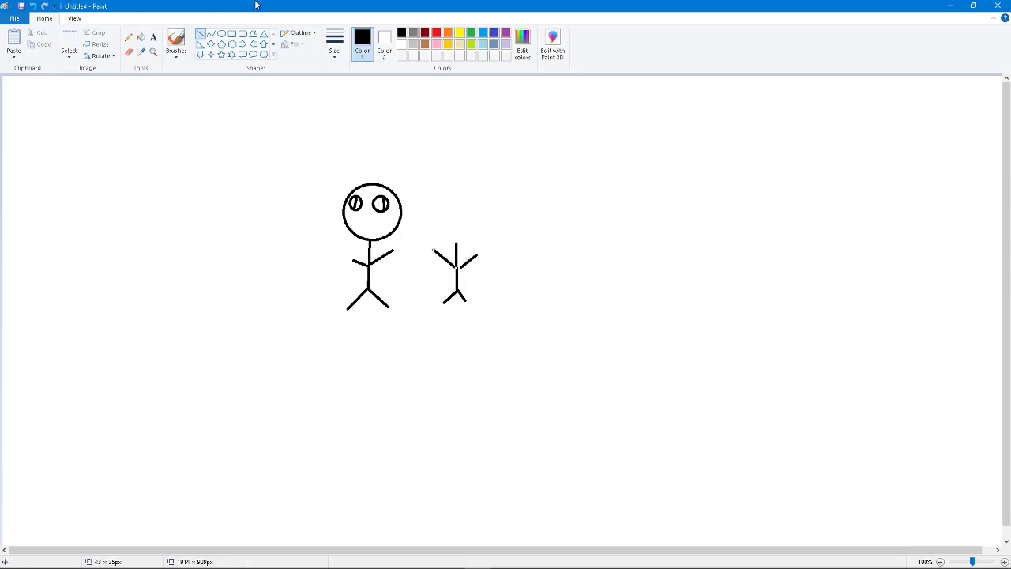
Step: Draw a head about 63 × 56 px on top of the smaller figure's body, undoing the oversized first attempts
left_click(222, 33)
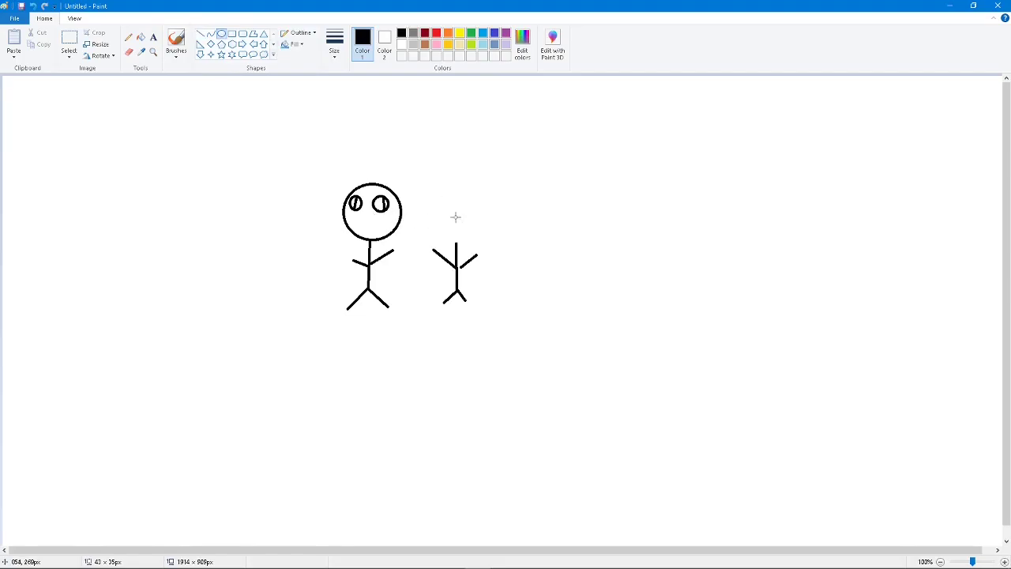
left_click_drag(443, 196, 512, 238)
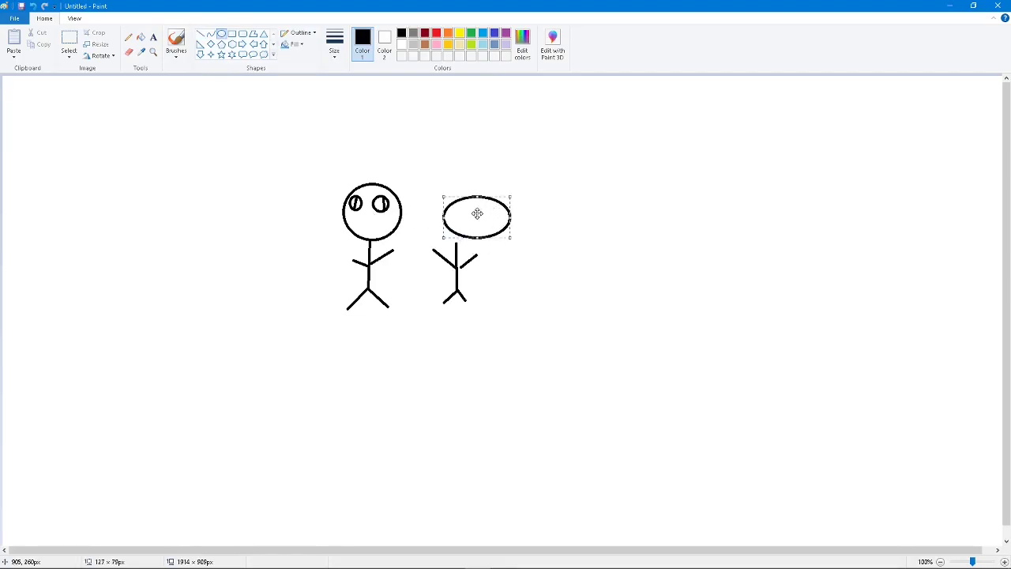
left_click_drag(446, 216, 290, 159)
left_click(549, 220)
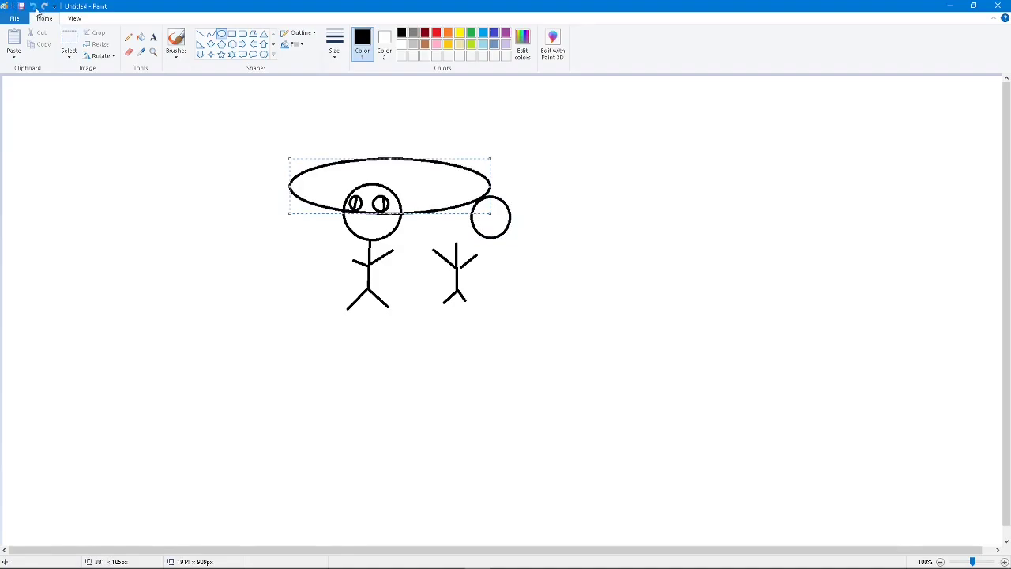
left_click(34, 8)
left_click(34, 7)
mouse_move(440, 215)
left_mouse_down()
mouse_move(466, 259)
mouse_move(476, 246)
left_mouse_up()
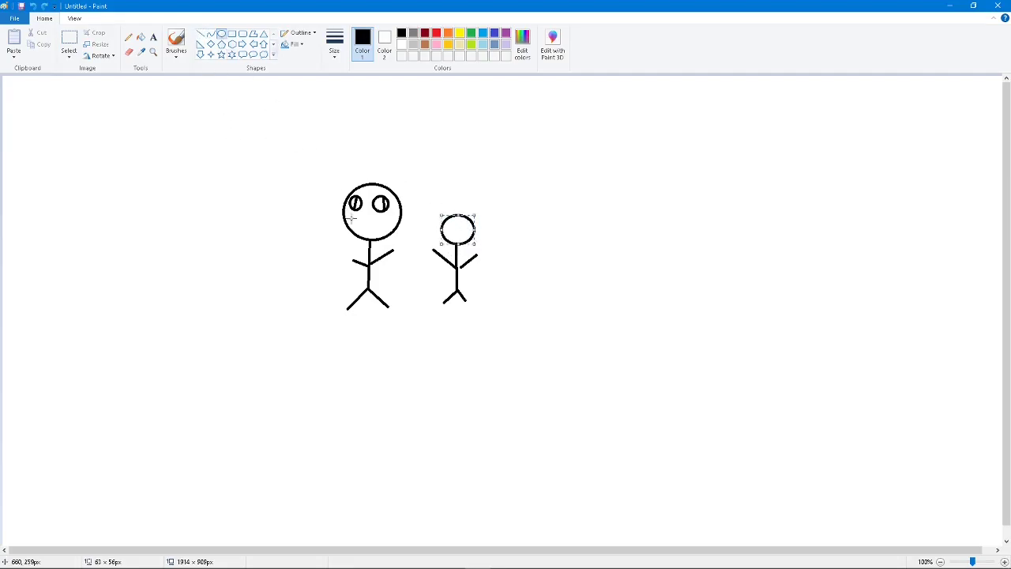
left_click(493, 219)
Step: Draw two narrow upright ellipses about 8 × 21 px as eyes inside the smaller figure's head
mouse_move(451, 225)
left_mouse_down()
mouse_move(463, 237)
mouse_move(474, 231)
mouse_move(455, 232)
mouse_move(471, 239)
mouse_move(456, 224)
mouse_move(465, 240)
left_mouse_up()
left_click(477, 228)
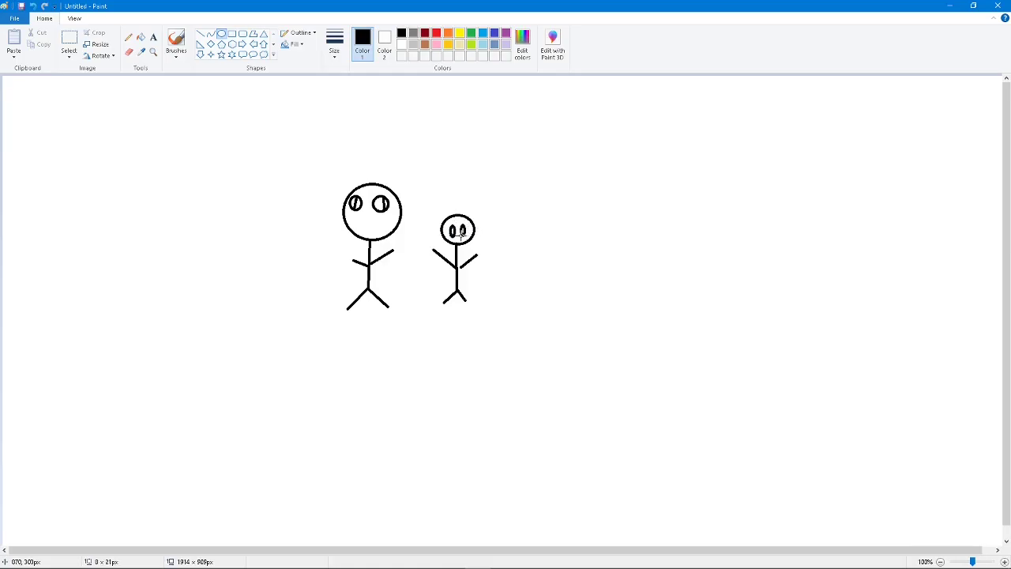
left_click(526, 198)
mouse_move(349, 565)
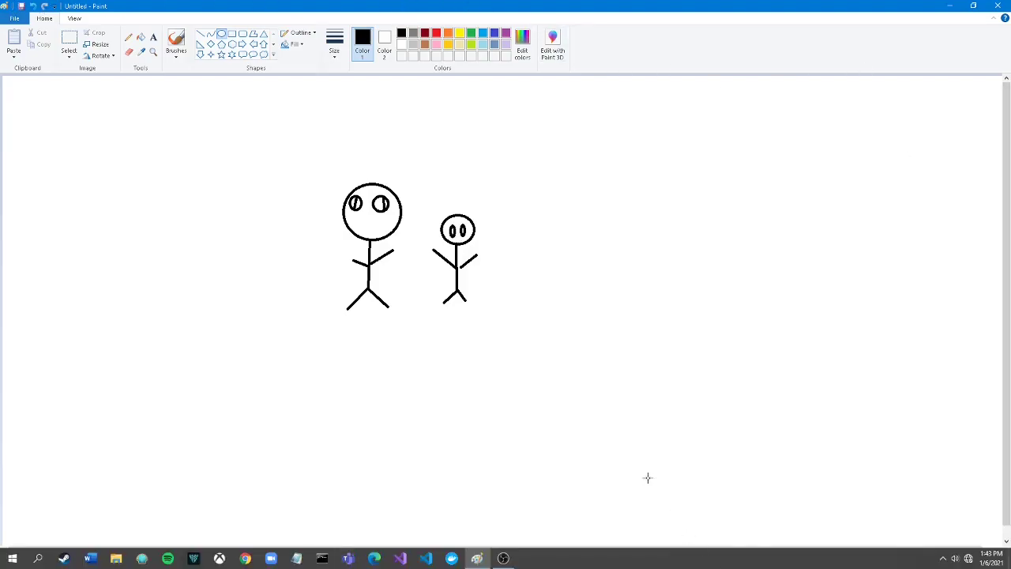
mouse_move(503, 559)
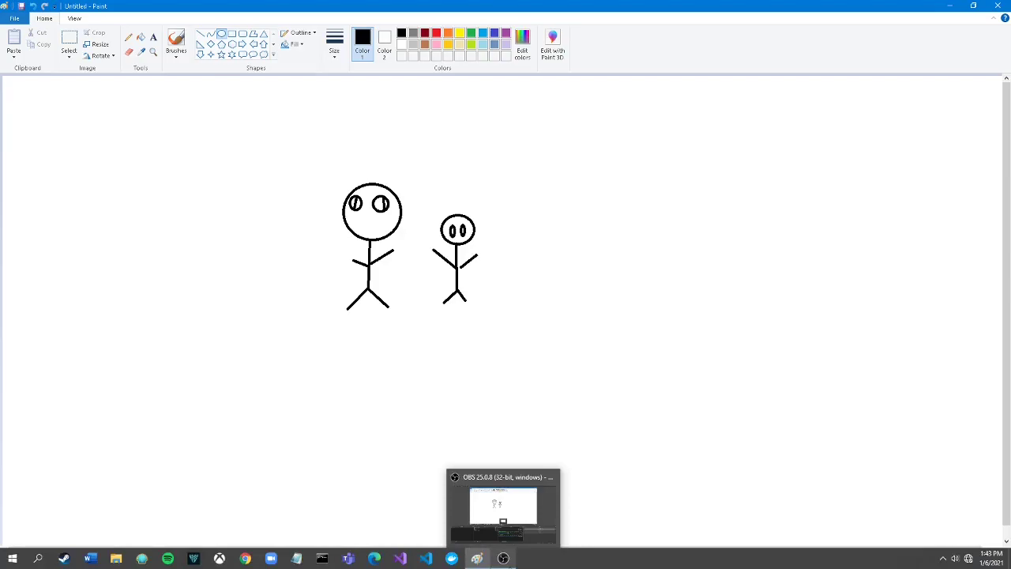